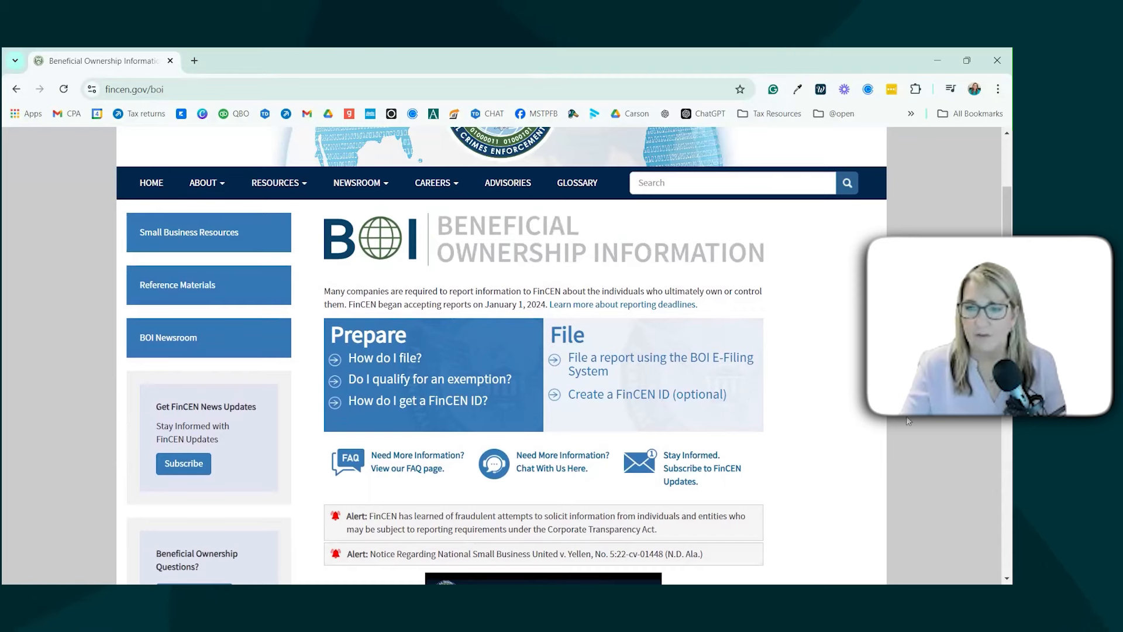
Step: Open the BOI E-Filing System from the FinCEN site and choose to file a BOIR
{"action": "scroll", "coordinate": [869, 414], "scroll_direction": "down", "scroll_amount": 8}
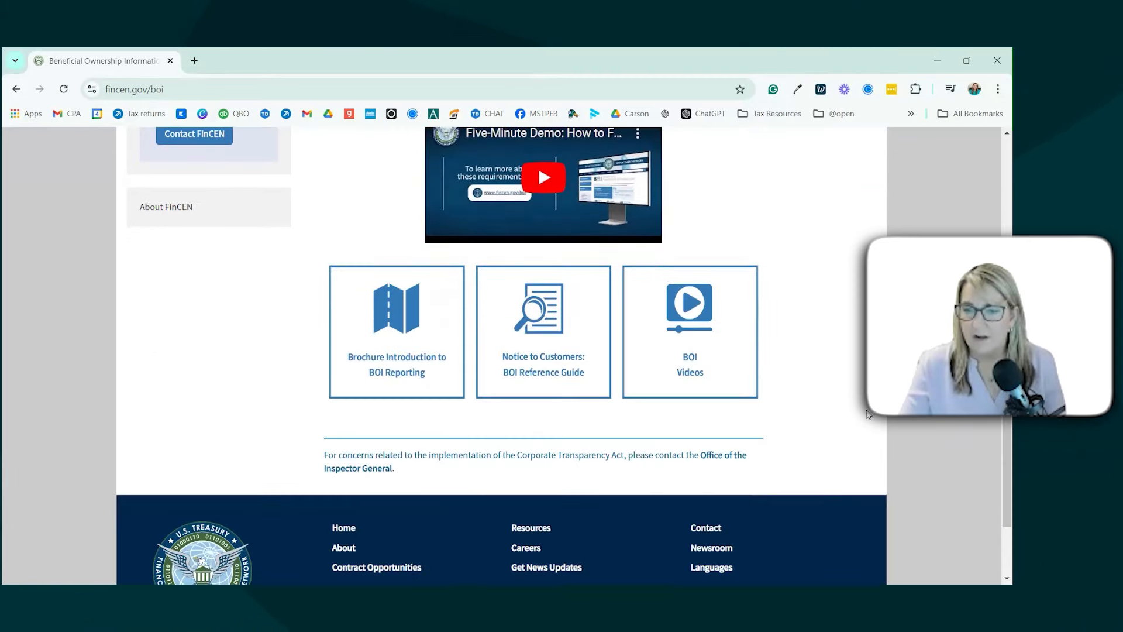
{"action": "scroll", "coordinate": [869, 413], "scroll_direction": "down", "scroll_amount": 1}
{"action": "scroll", "coordinate": [868, 414], "scroll_direction": "up", "scroll_amount": 7}
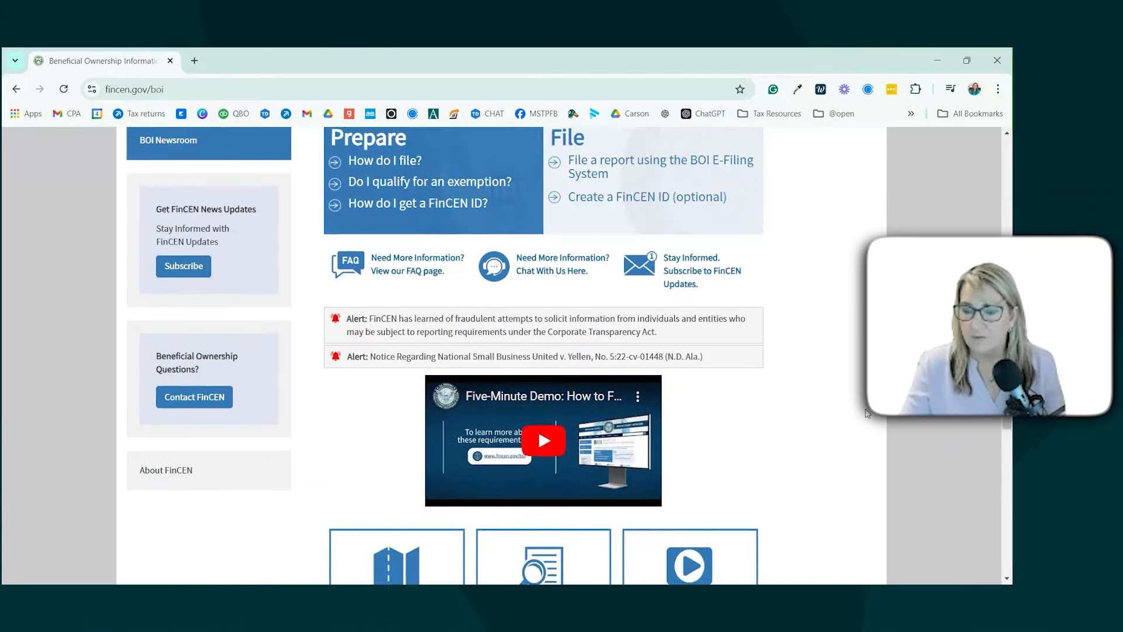
{"action": "scroll", "coordinate": [867, 413], "scroll_direction": "up", "scroll_amount": 2}
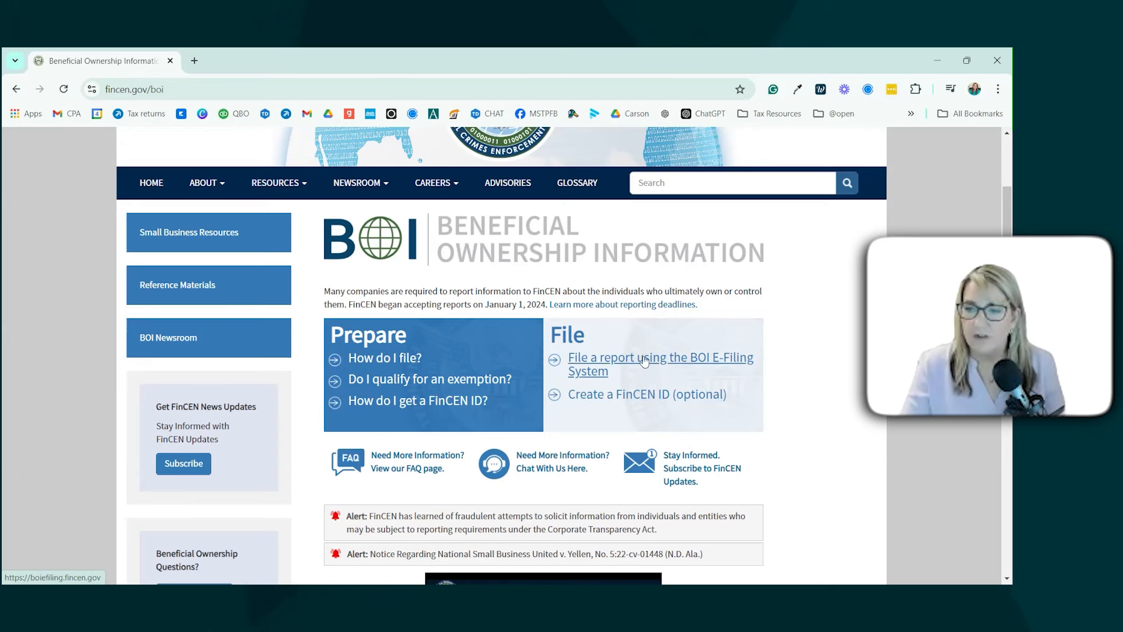
{"action": "left_click", "coordinate": [584, 360]}
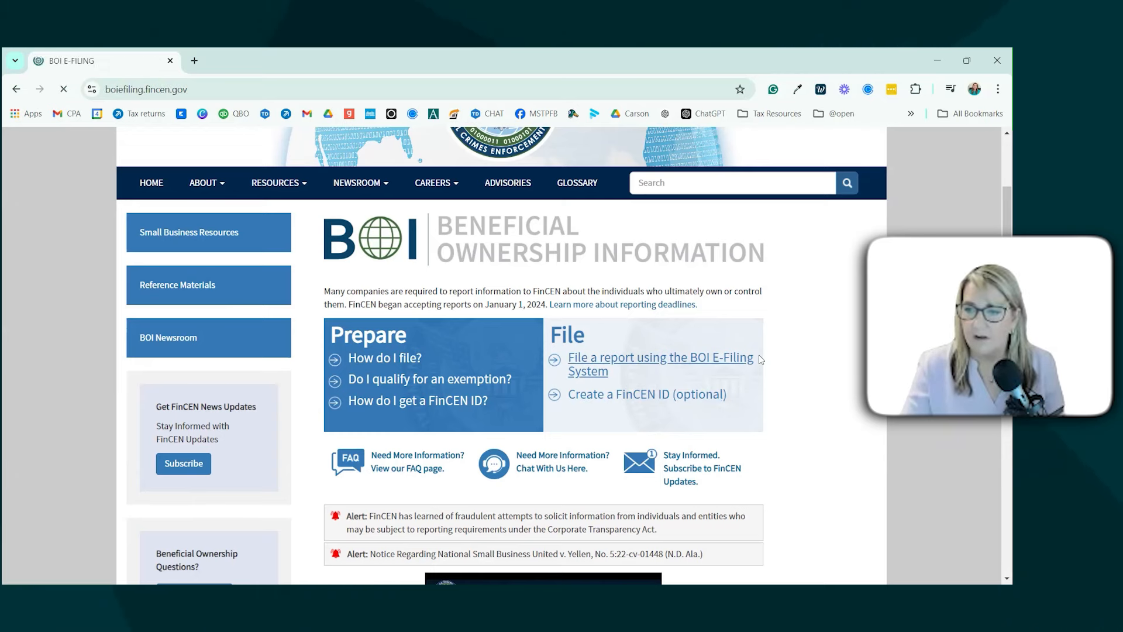
{"action": "scroll", "coordinate": [403, 380], "scroll_direction": "down", "scroll_amount": 3}
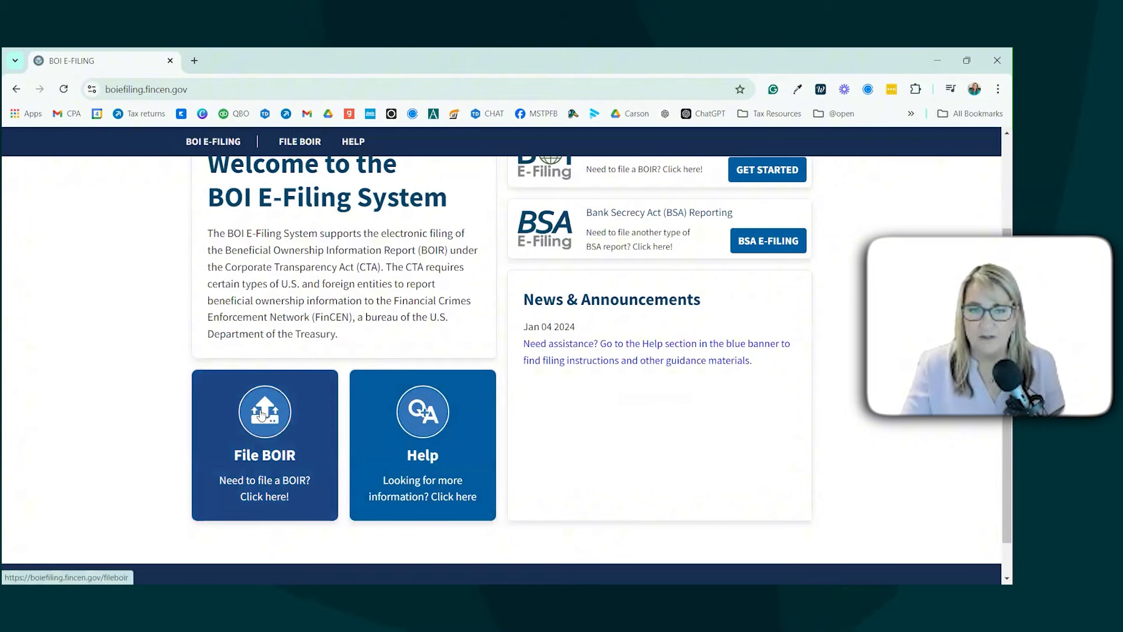
{"action": "left_click", "coordinate": [270, 486]}
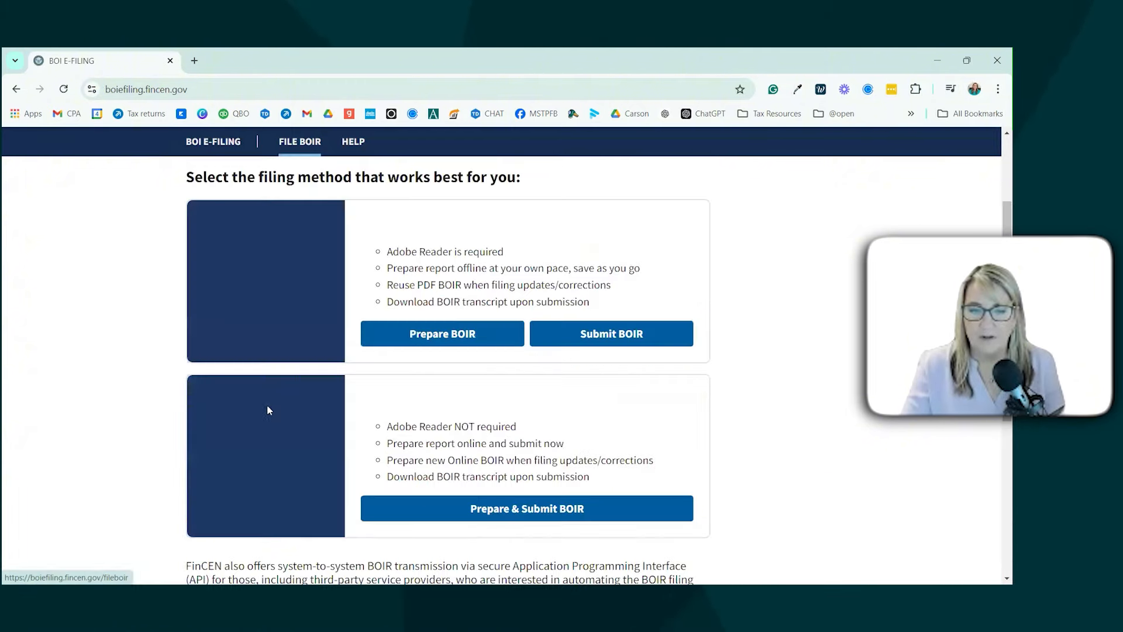
Step: Choose to prepare and submit the BOIR online and accept the warning notice
{"action": "scroll", "coordinate": [472, 448], "scroll_direction": "down", "scroll_amount": 1}
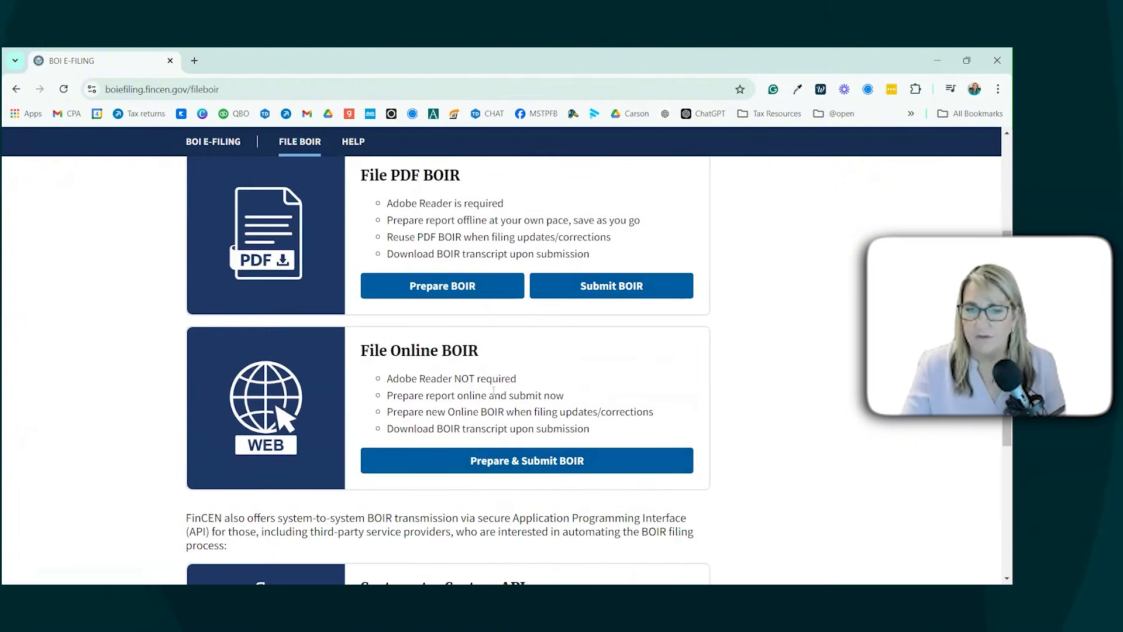
{"action": "scroll", "coordinate": [472, 449], "scroll_direction": "down", "scroll_amount": 1}
{"action": "scroll", "coordinate": [510, 396], "scroll_direction": "up", "scroll_amount": 2}
{"action": "scroll", "coordinate": [511, 391], "scroll_direction": "down", "scroll_amount": 2}
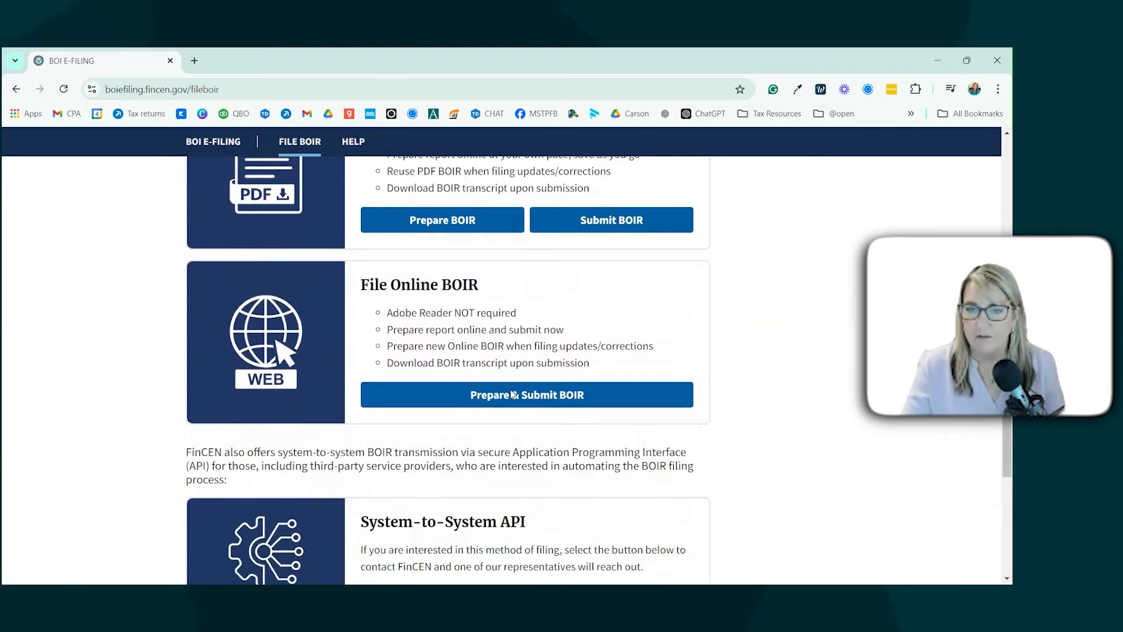
{"action": "left_click", "coordinate": [511, 395]}
{"action": "left_click", "coordinate": [608, 458]}
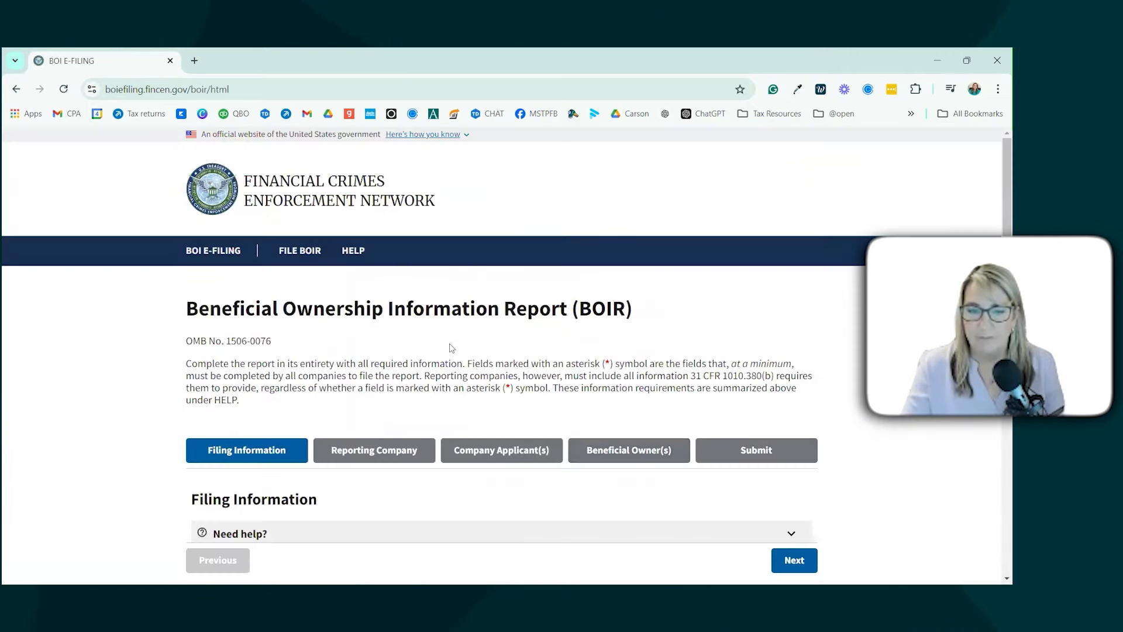
Step: Choose 'Initial report' as the filing type and continue to Part I, Reporting Company Information
{"action": "scroll", "coordinate": [454, 349], "scroll_direction": "down", "scroll_amount": 5}
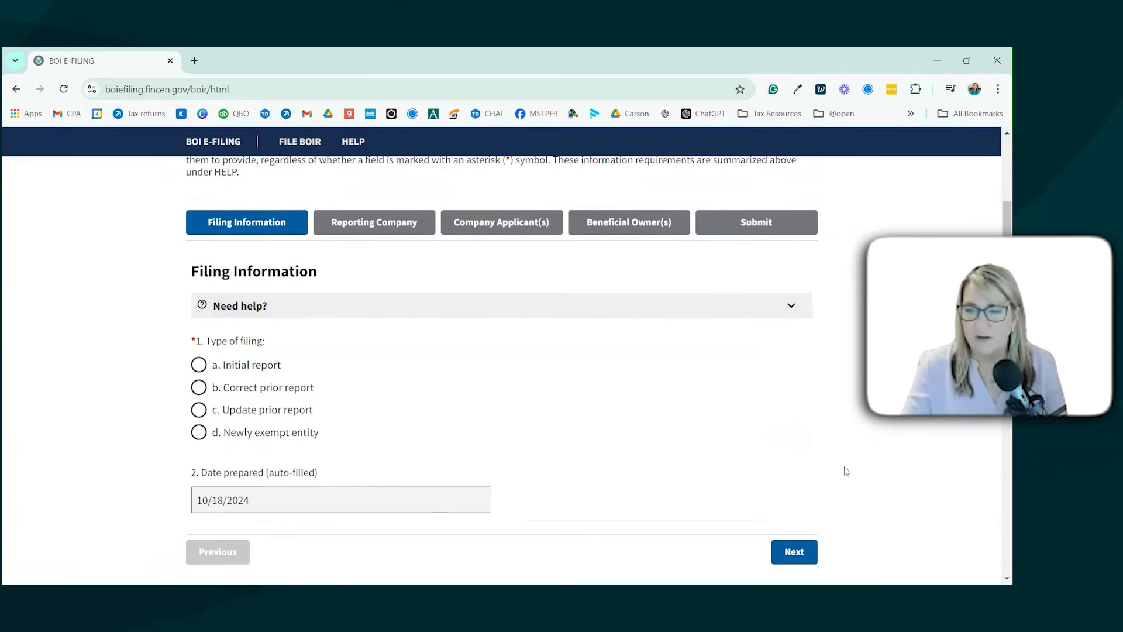
{"action": "scroll", "coordinate": [804, 454], "scroll_direction": "down", "scroll_amount": 2}
{"action": "scroll", "coordinate": [528, 443], "scroll_direction": "down", "scroll_amount": 3}
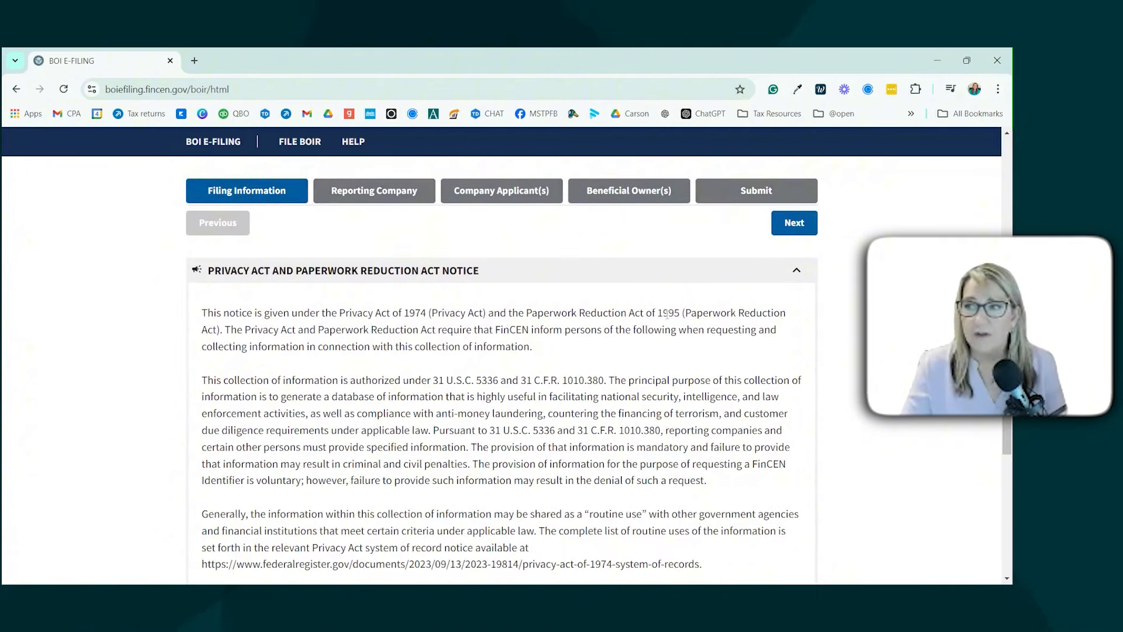
{"action": "scroll", "coordinate": [629, 316], "scroll_direction": "up", "scroll_amount": 5}
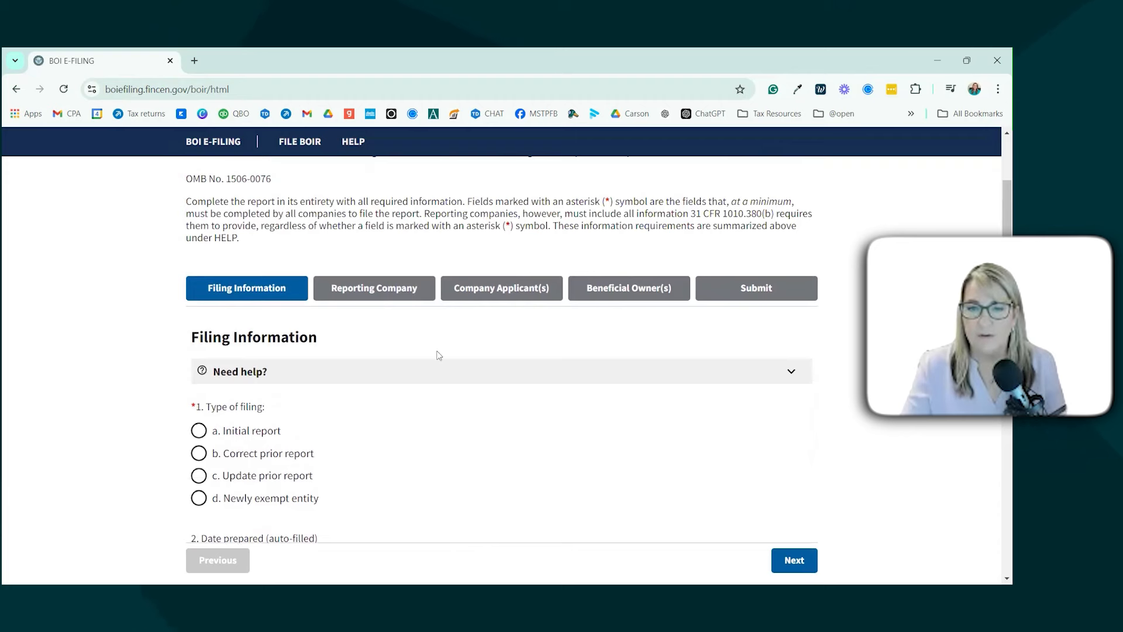
{"action": "left_click", "coordinate": [196, 431]}
{"action": "scroll", "coordinate": [322, 423], "scroll_direction": "down", "scroll_amount": 1}
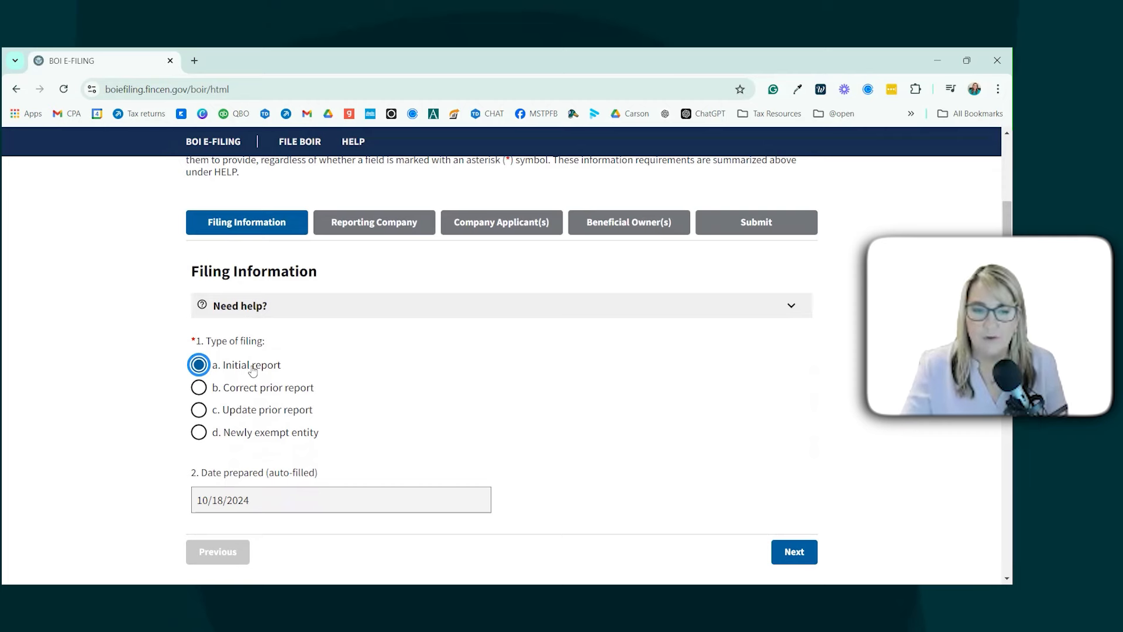
{"action": "scroll", "coordinate": [255, 368], "scroll_direction": "down", "scroll_amount": 1}
{"action": "scroll", "coordinate": [255, 369], "scroll_direction": "down", "scroll_amount": 1}
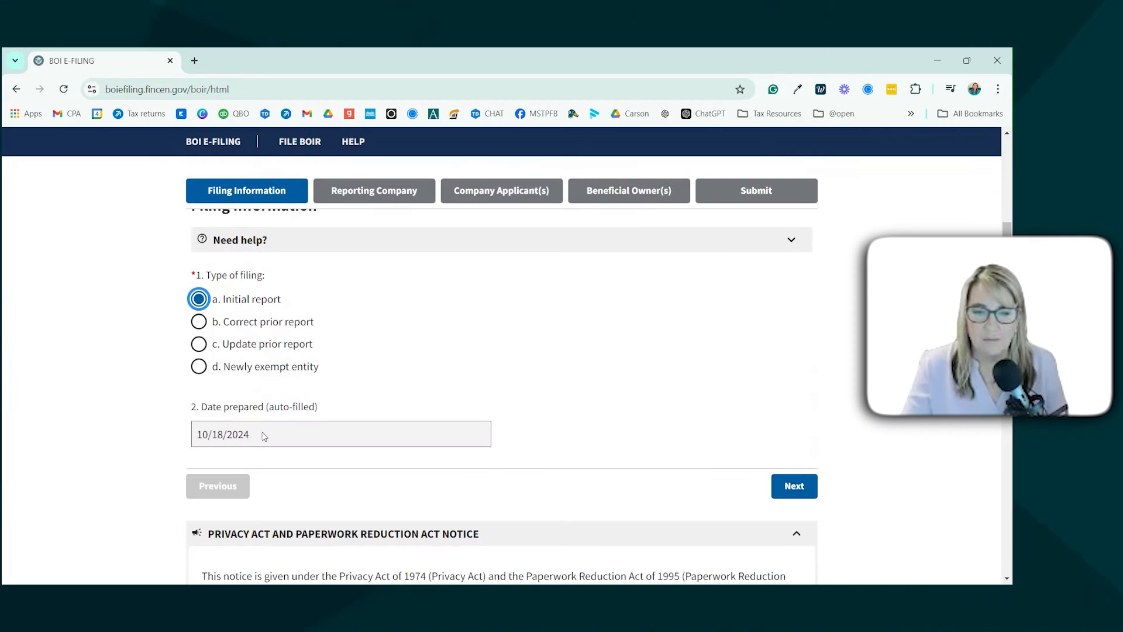
{"action": "left_click", "coordinate": [793, 489]}
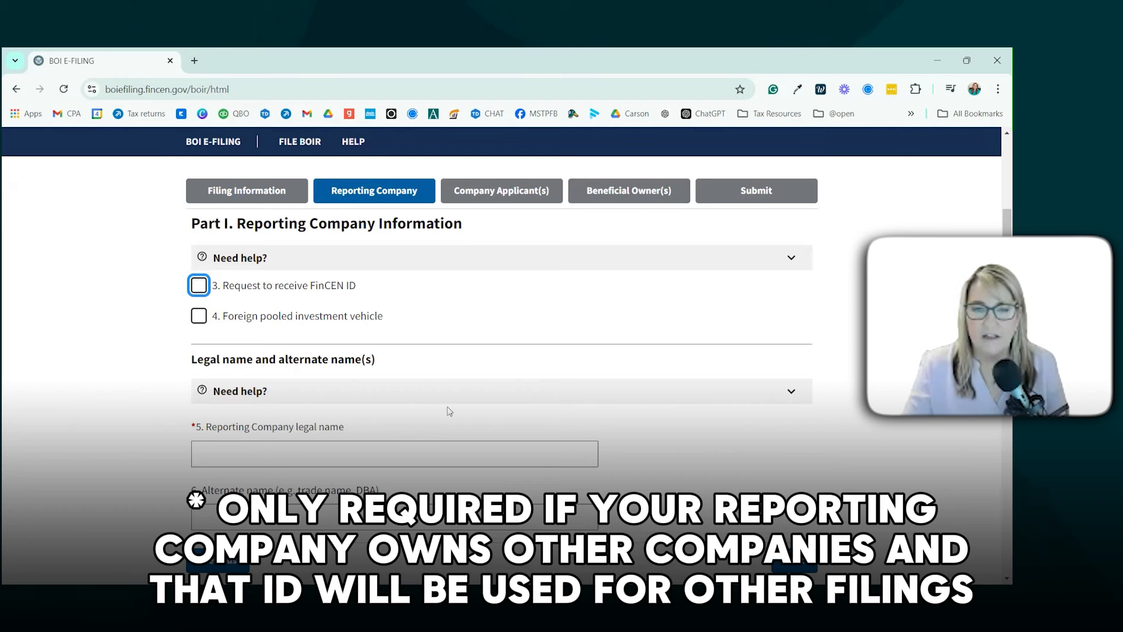
Step: Enter 'ABC Company LLC' as the reporting company's legal name
{"action": "scroll", "coordinate": [449, 411], "scroll_direction": "down", "scroll_amount": 1}
{"action": "left_click", "coordinate": [324, 382]}
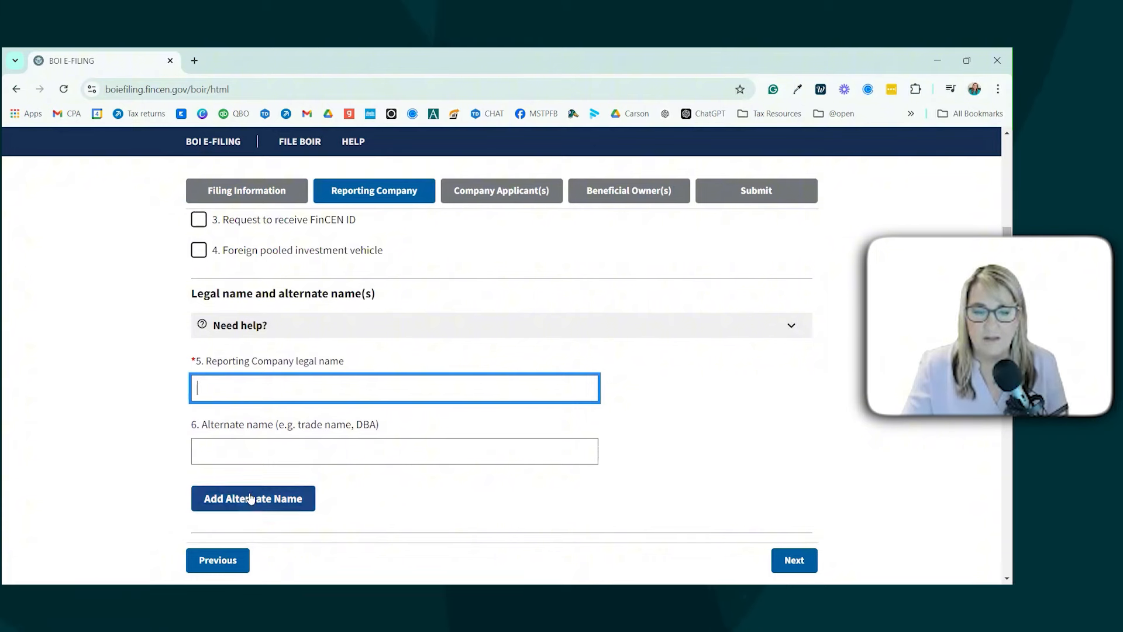
{"action": "scroll", "coordinate": [431, 426], "scroll_direction": "down", "scroll_amount": 1}
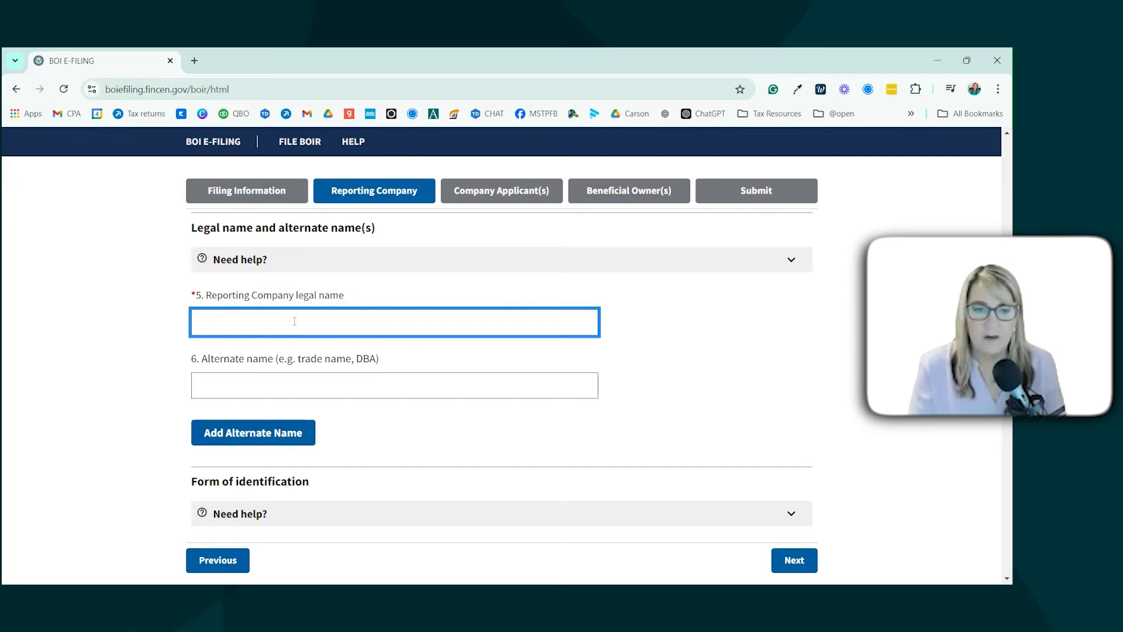
{"action": "key", "text": "BackSpace"}
{"action": "key", "text": "BackSpace"}
{"action": "type", "text": "ABC Company LLc"}
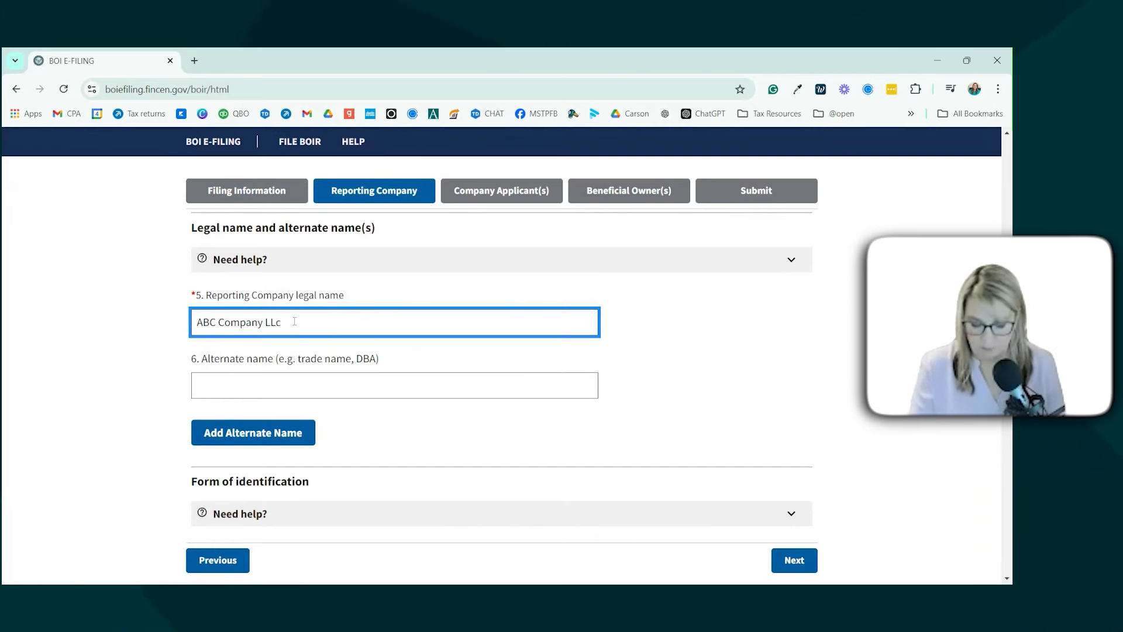
{"action": "key", "text": "BackSpace"}
{"action": "type", "text": "C"}
{"action": "scroll", "coordinate": [647, 450], "scroll_direction": "down", "scroll_amount": 1}
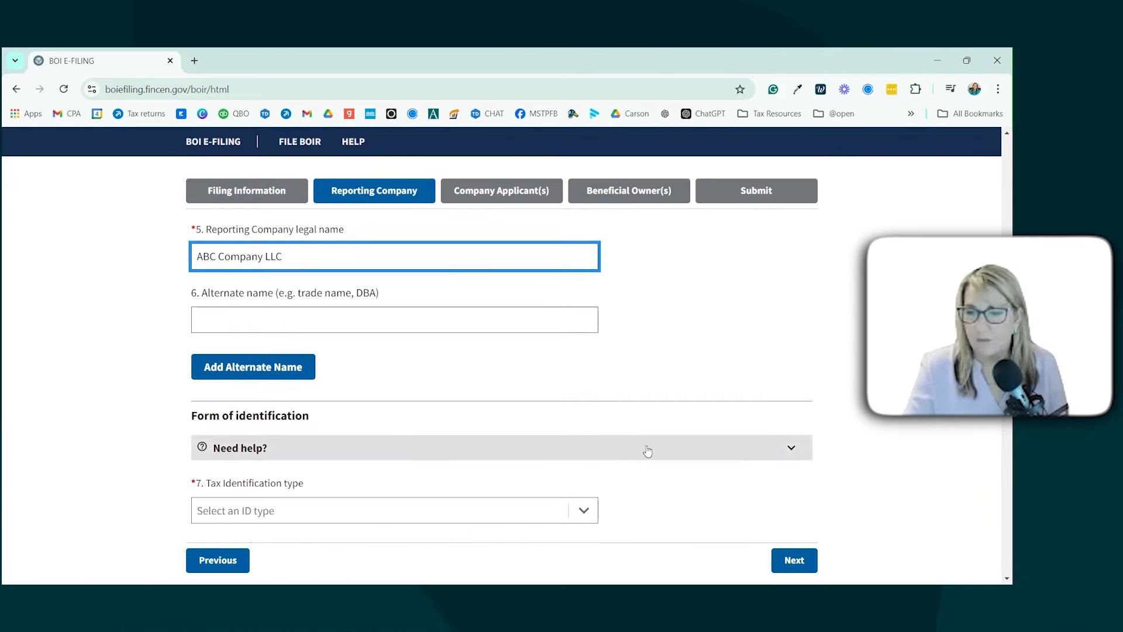
{"action": "scroll", "coordinate": [647, 451], "scroll_direction": "down", "scroll_amount": 2}
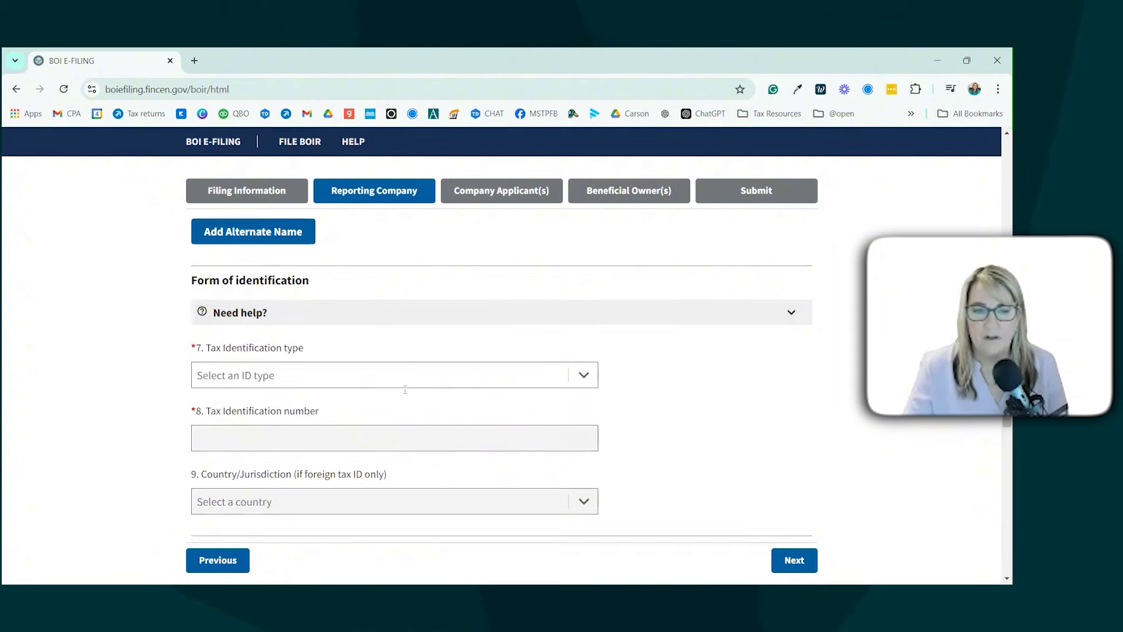
{"action": "scroll", "coordinate": [404, 389], "scroll_direction": "down", "scroll_amount": 1}
Step: Set the tax identification type to EIN and enter the nine-digit tax ID number
{"action": "left_click", "coordinate": [584, 313]}
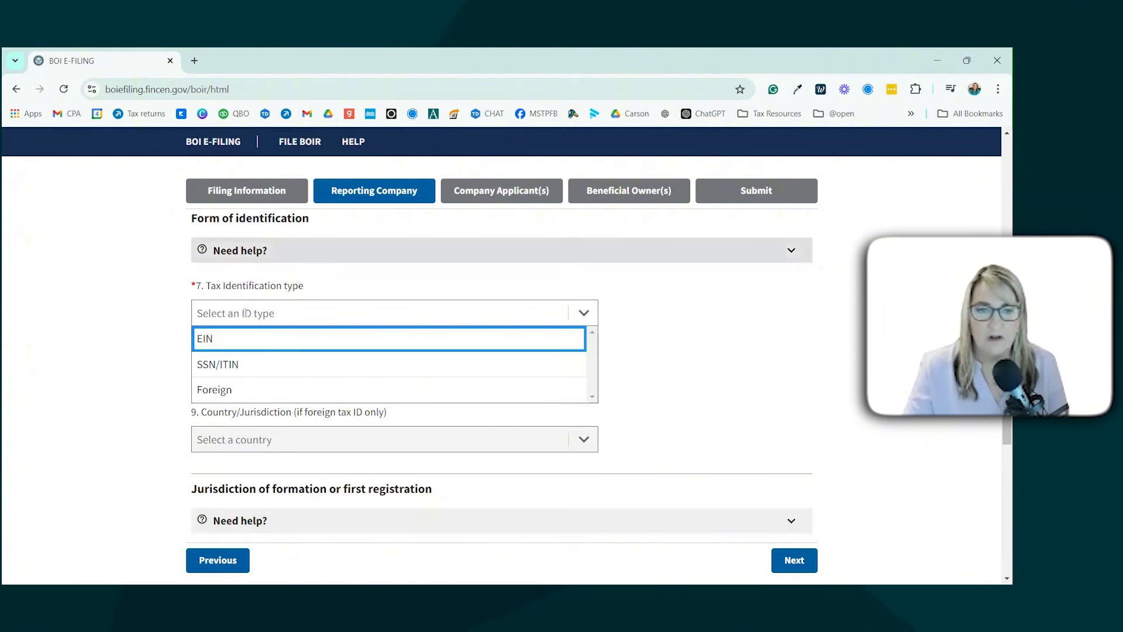
{"action": "left_click", "coordinate": [233, 345]}
{"action": "left_click", "coordinate": [270, 378]}
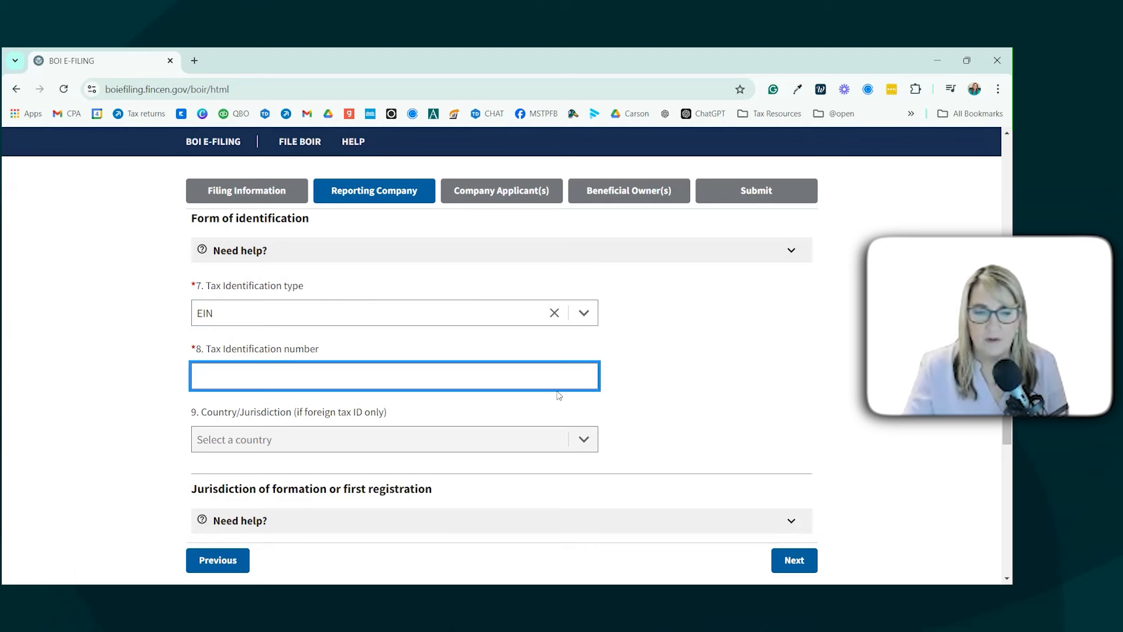
{"action": "type", "text": "999999999"}
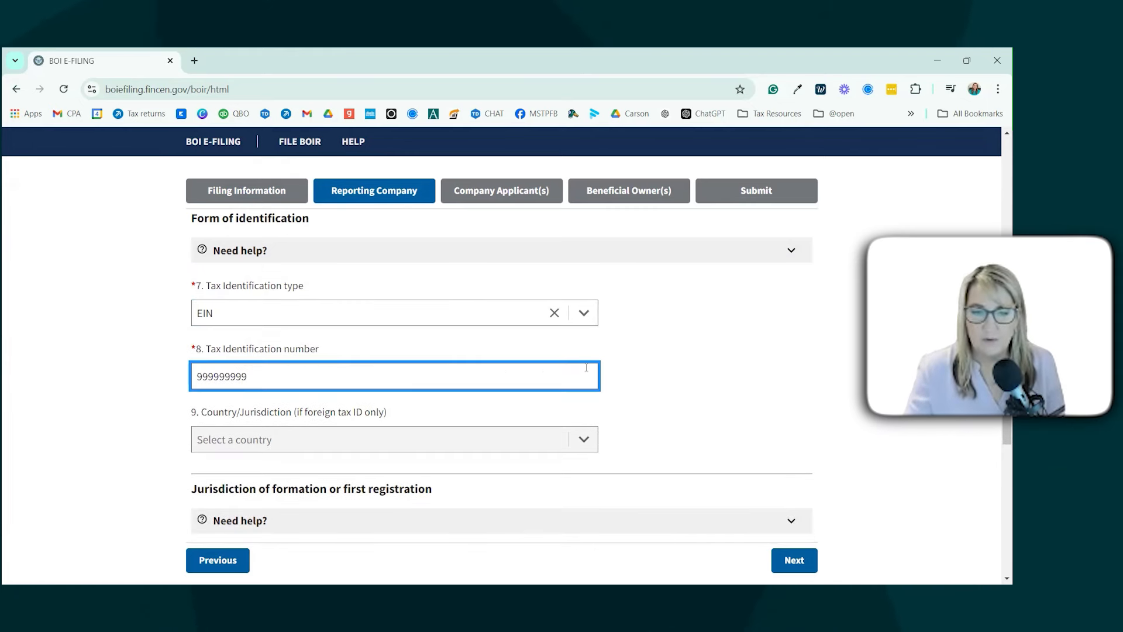
{"action": "left_click", "coordinate": [250, 440]}
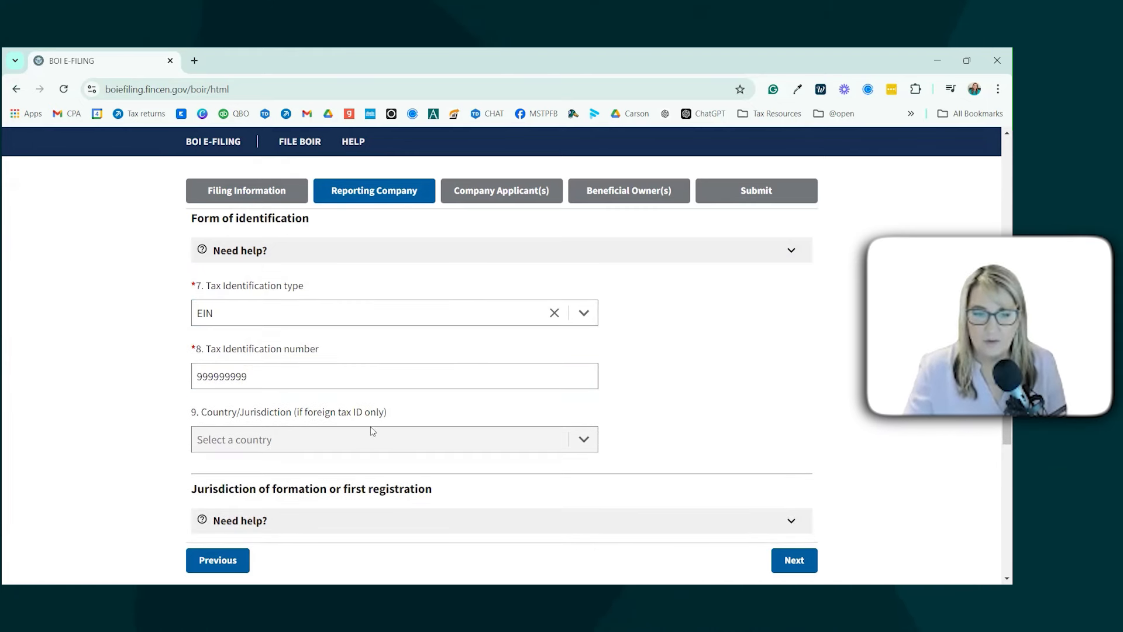
Step: Set the company's formation country to United States of America and state to California
{"action": "scroll", "coordinate": [588, 448], "scroll_direction": "down", "scroll_amount": 2}
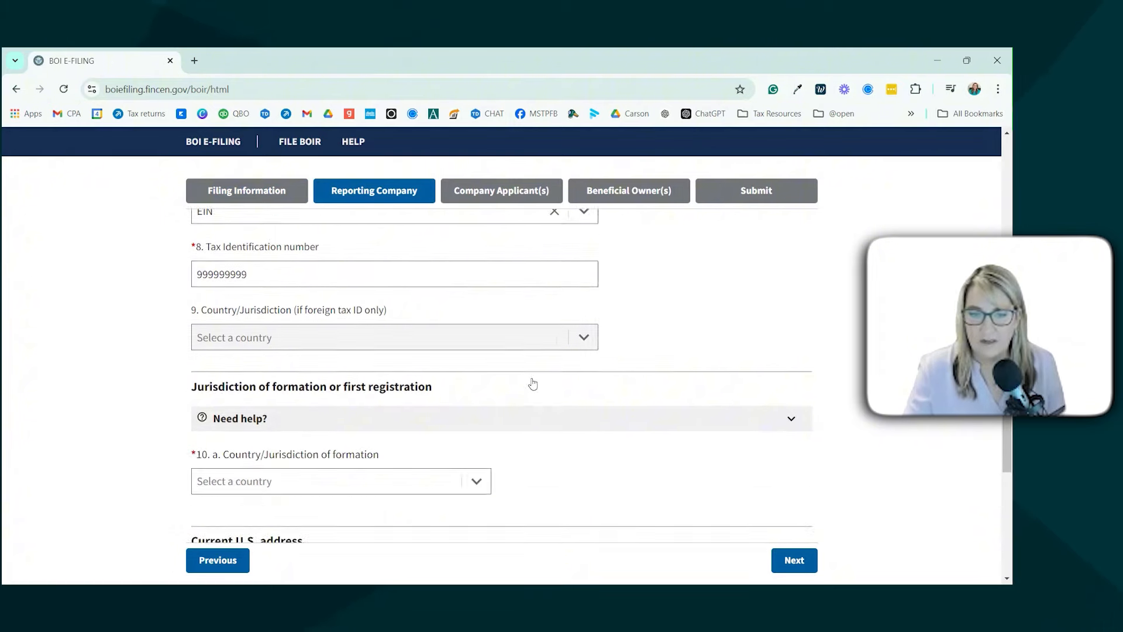
{"action": "scroll", "coordinate": [589, 314], "scroll_direction": "down", "scroll_amount": 1}
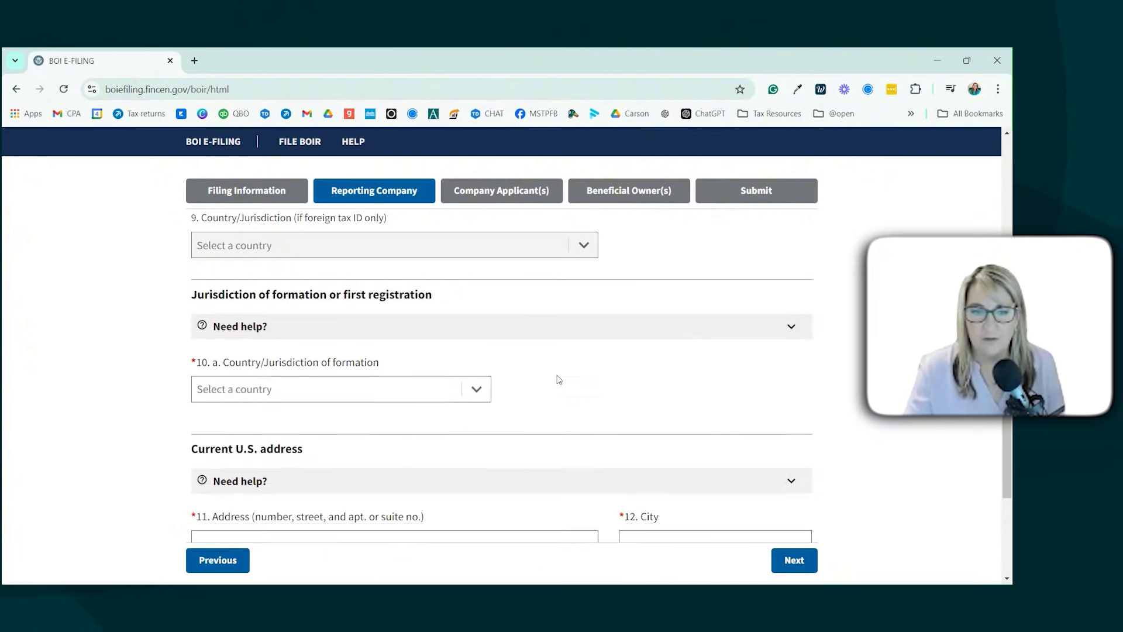
{"action": "left_click", "coordinate": [477, 387]}
{"action": "left_click", "coordinate": [396, 411]}
{"action": "scroll", "coordinate": [632, 361], "scroll_direction": "down", "scroll_amount": 3}
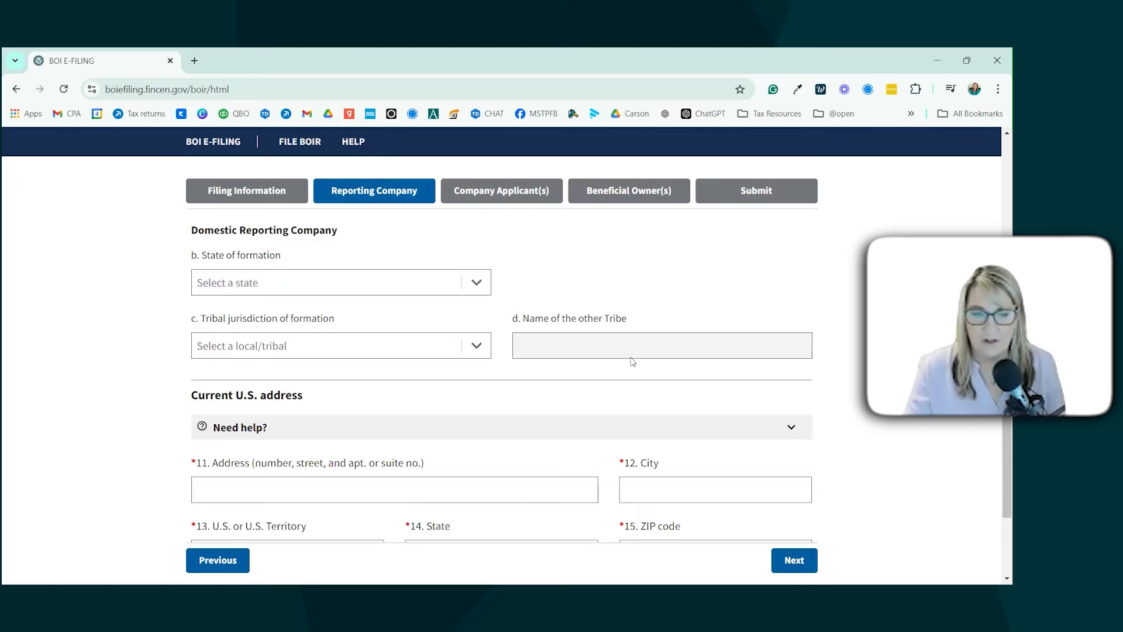
{"action": "left_click", "coordinate": [455, 281]}
{"action": "scroll", "coordinate": [346, 377], "scroll_direction": "down", "scroll_amount": 3}
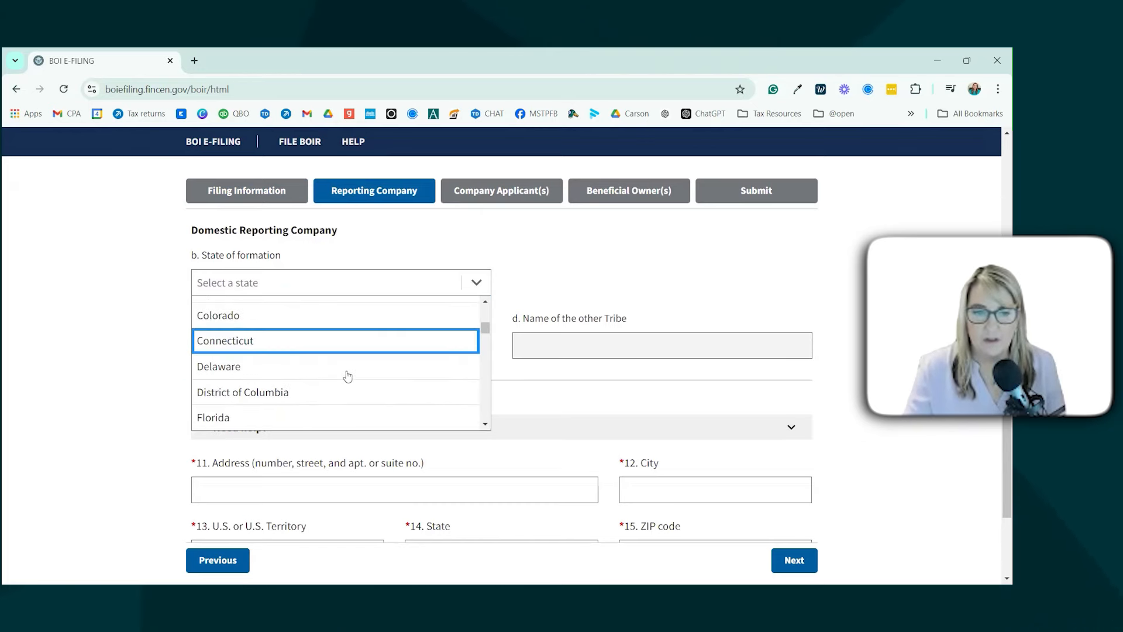
{"action": "scroll", "coordinate": [347, 376], "scroll_direction": "up", "scroll_amount": 2}
{"action": "left_click", "coordinate": [350, 354]}
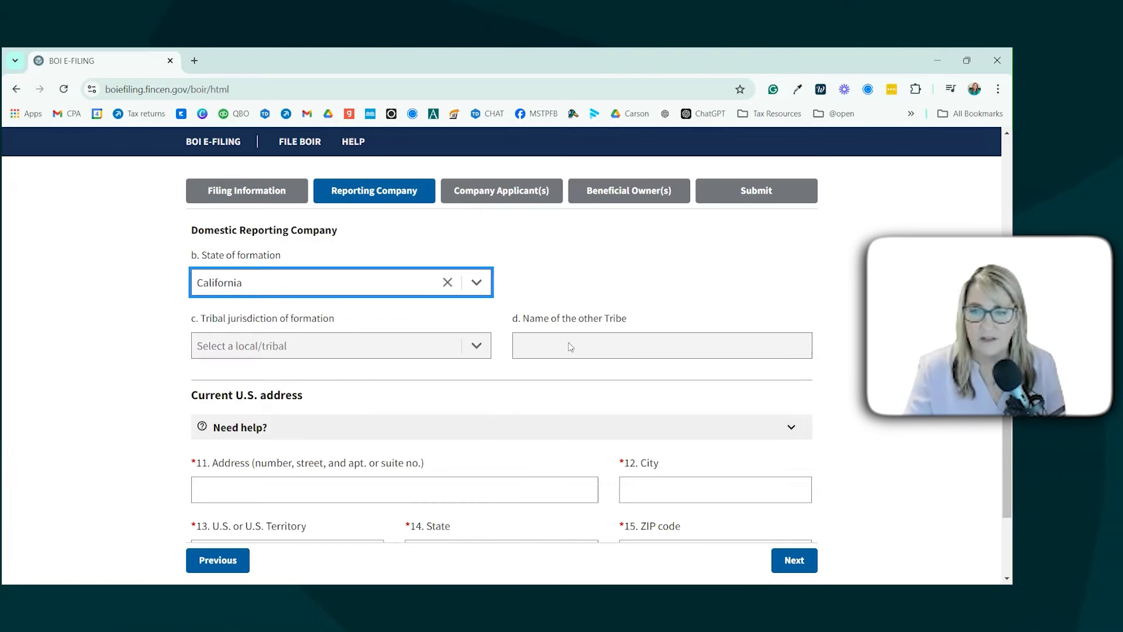
Step: Enter the company's street address with San Diego as the city
{"action": "scroll", "coordinate": [409, 293], "scroll_direction": "down", "scroll_amount": 3}
{"action": "scroll", "coordinate": [223, 228], "scroll_direction": "up", "scroll_amount": 1}
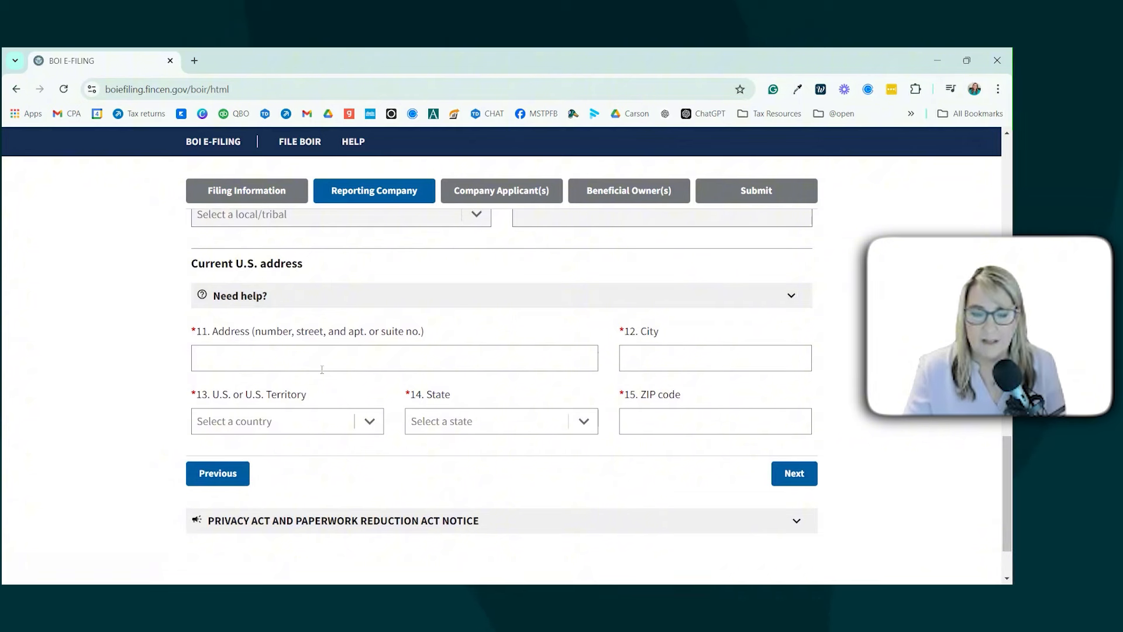
{"action": "left_click", "coordinate": [397, 365]}
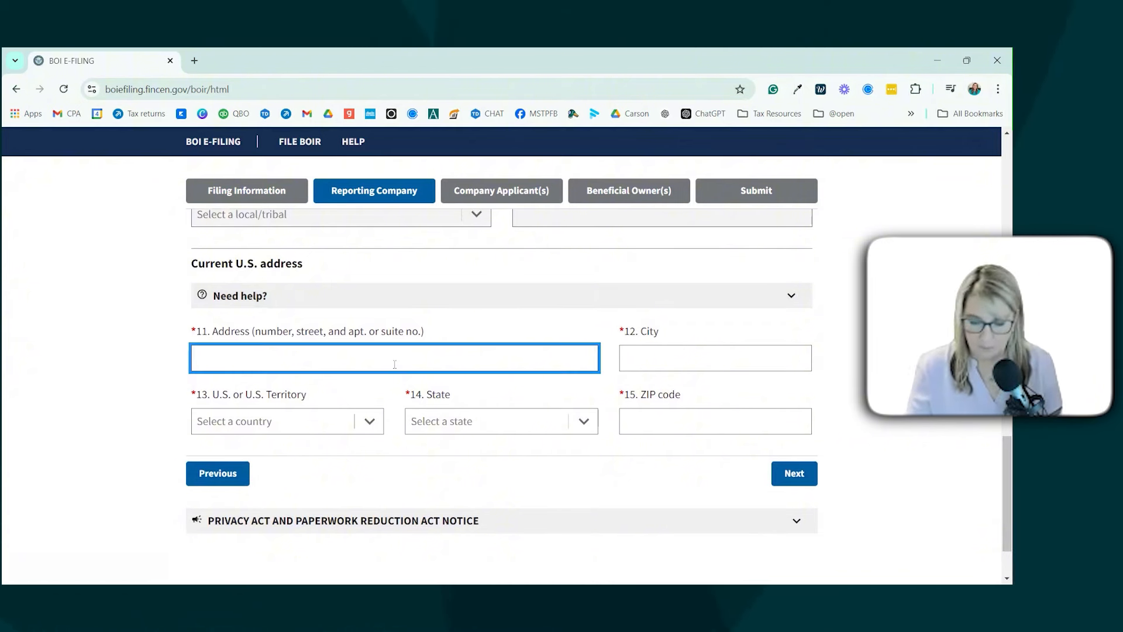
{"action": "type", "text": "213"}
{"action": "key", "text": "BackSpace"}
{"action": "key", "text": "BackSpace"}
{"action": "key", "text": "BackSpace"}
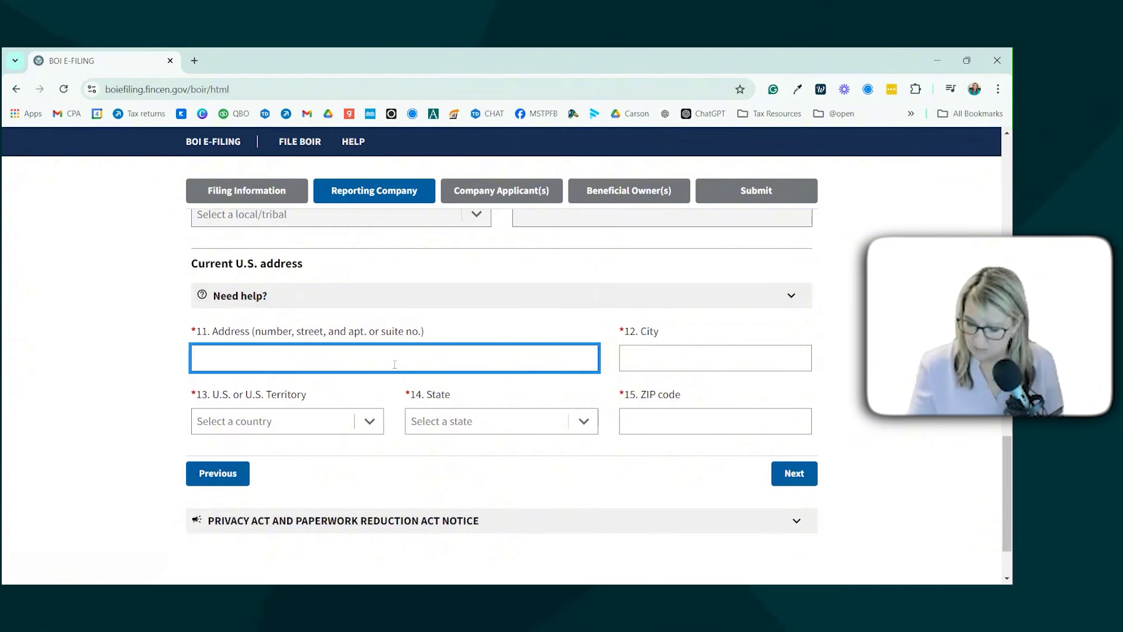
{"action": "type", "text": "123 Johnny Appleseed Lane"}
{"action": "key", "text": "Tab"}
{"action": "type", "text": "San Diego"}
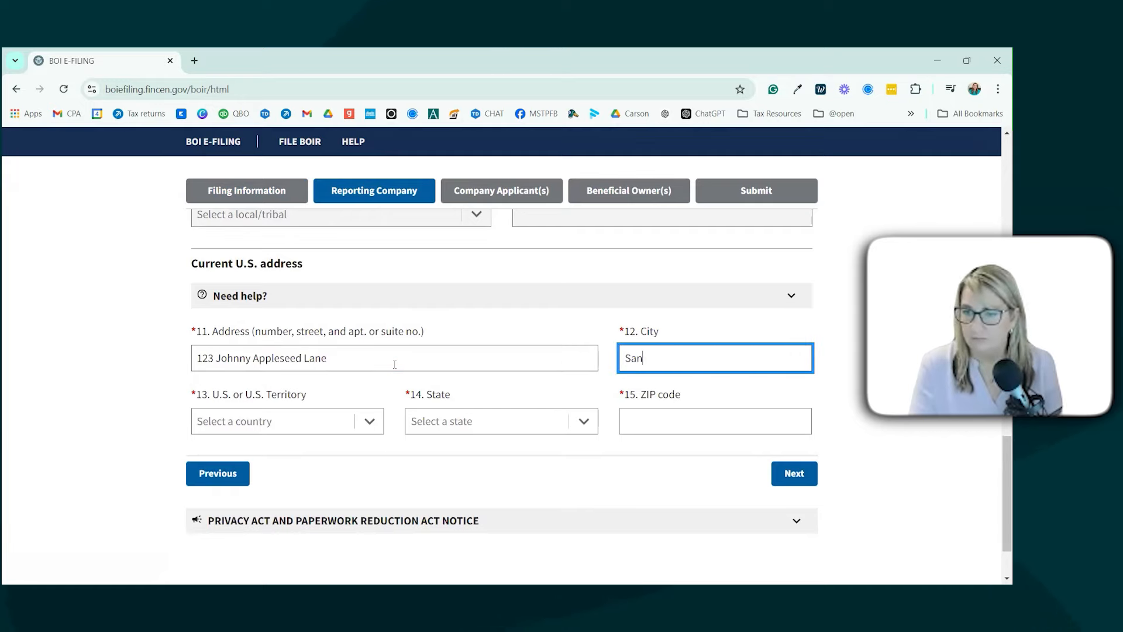
{"action": "key", "text": "Tab"}
Step: Set the address country to United States of America, state California, enter the ZIP code, and continue
{"action": "left_click", "coordinate": [345, 422]}
{"action": "left_click", "coordinate": [312, 447]}
{"action": "left_click", "coordinate": [570, 427]}
{"action": "scroll", "coordinate": [526, 512], "scroll_direction": "down", "scroll_amount": 2}
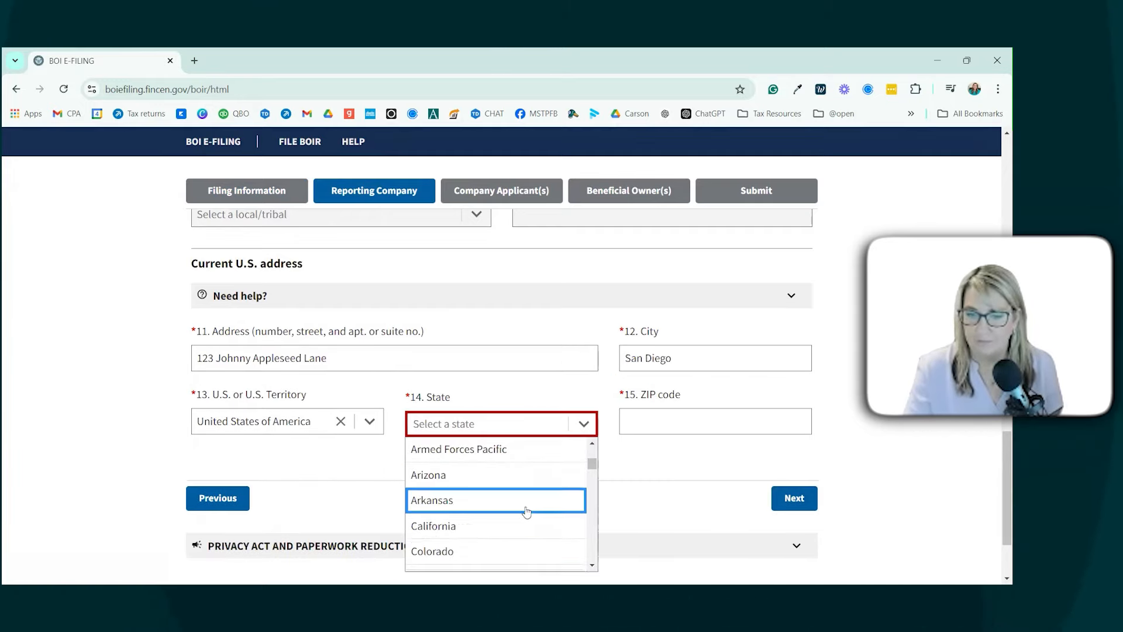
{"action": "left_click", "coordinate": [523, 526]}
{"action": "left_click", "coordinate": [688, 415]}
{"action": "type", "text": "92101"}
{"action": "key", "text": "Tab"}
{"action": "key", "text": "Tab"}
{"action": "key", "text": "Return"}
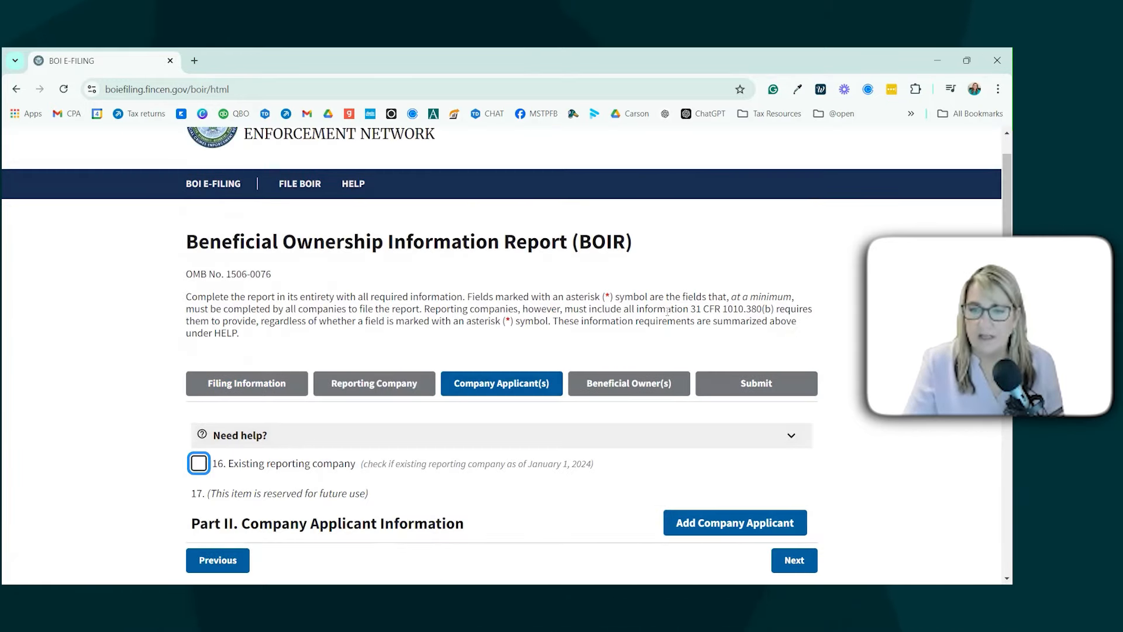
Step: Check 'Existing reporting company', confirm Yes in the Attention dialog, and continue to Beneficial Owner #1
{"action": "scroll", "coordinate": [658, 328], "scroll_direction": "down", "scroll_amount": 2}
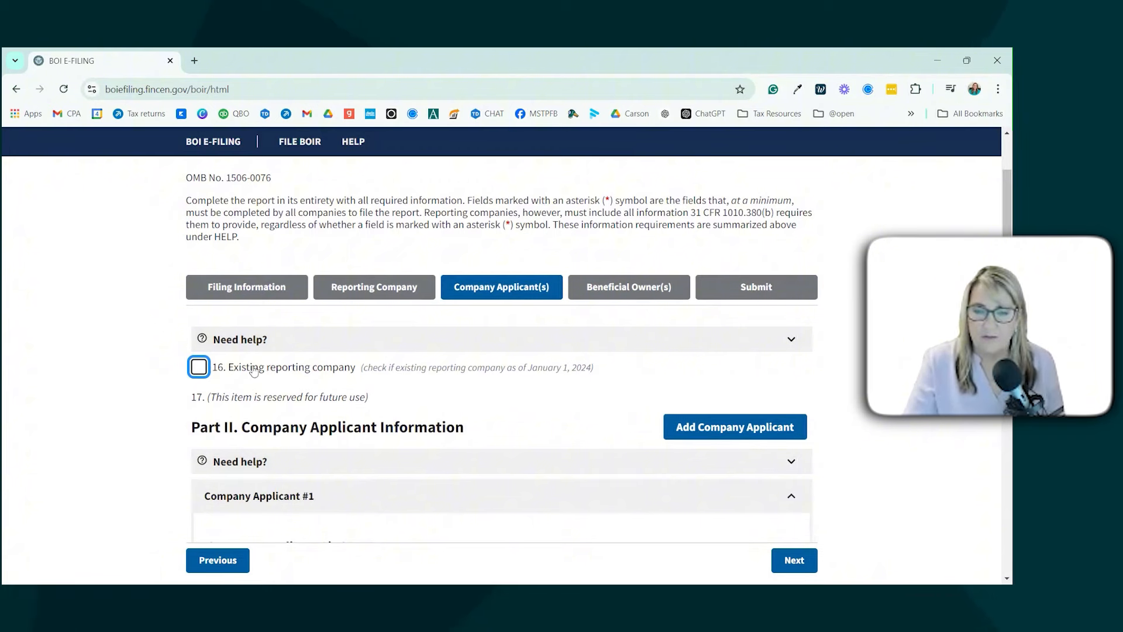
{"action": "mouse_move", "coordinate": [244, 376]}
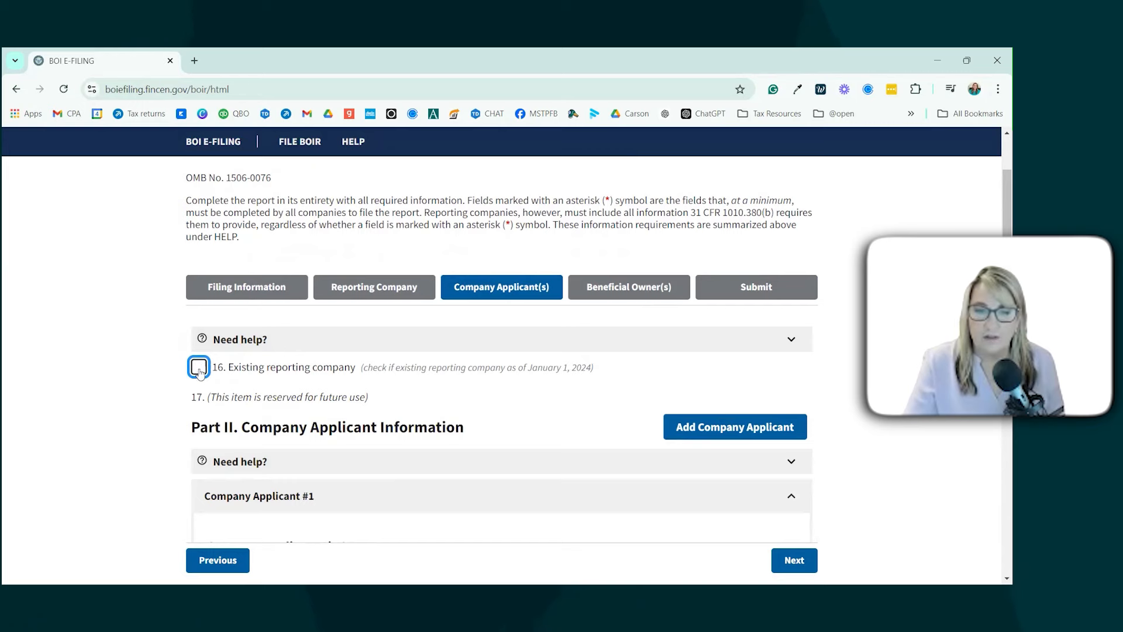
{"action": "scroll", "coordinate": [622, 393], "scroll_direction": "down", "scroll_amount": 3}
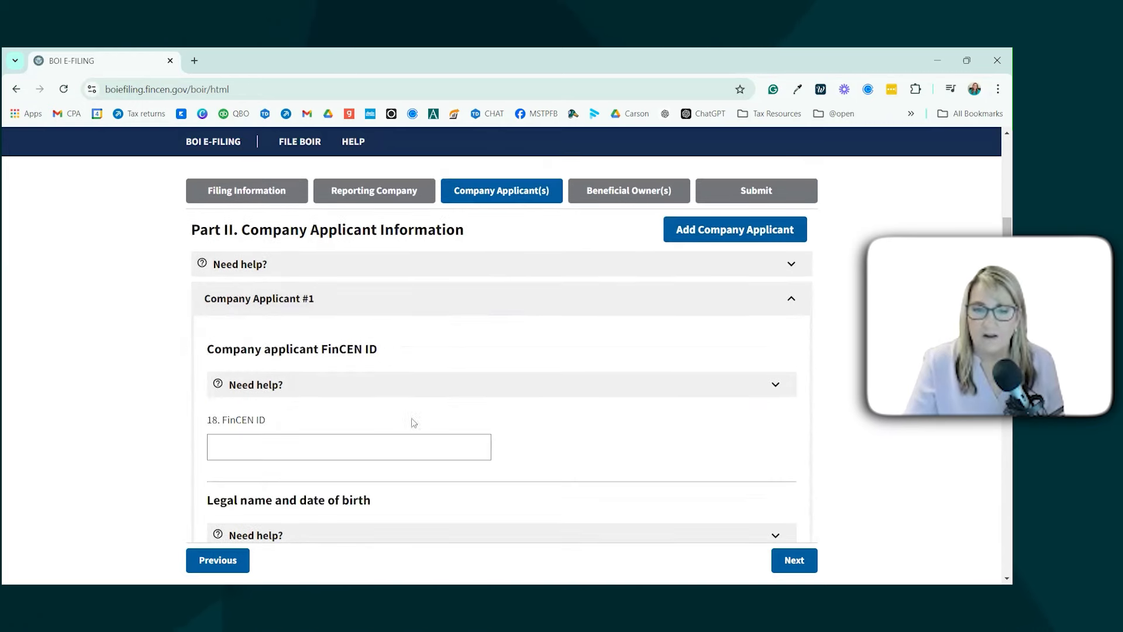
{"action": "scroll", "coordinate": [374, 451], "scroll_direction": "down", "scroll_amount": 2}
{"action": "left_click", "coordinate": [309, 472]}
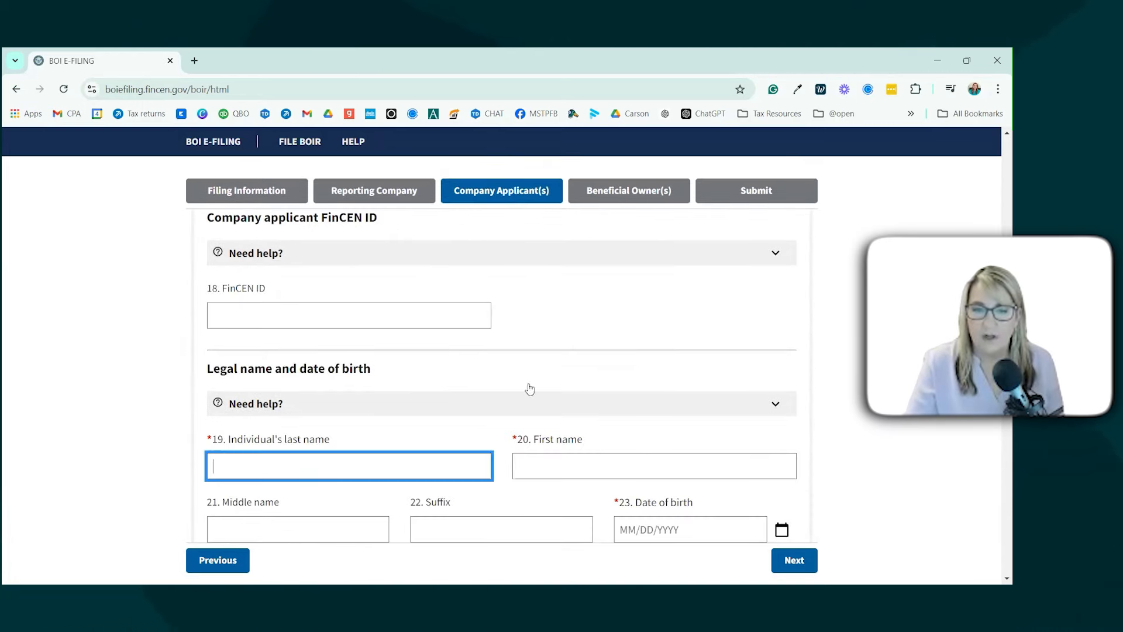
{"action": "scroll", "coordinate": [539, 454], "scroll_direction": "down", "scroll_amount": 2}
{"action": "scroll", "coordinate": [541, 455], "scroll_direction": "up", "scroll_amount": 10}
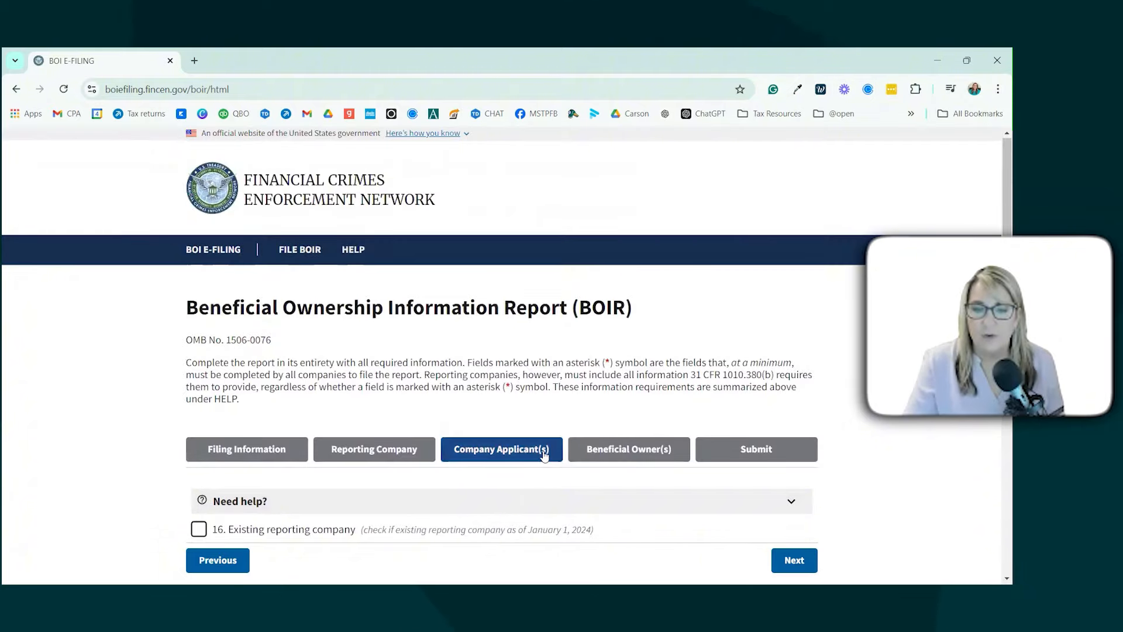
{"action": "scroll", "coordinate": [544, 455], "scroll_direction": "down", "scroll_amount": 1}
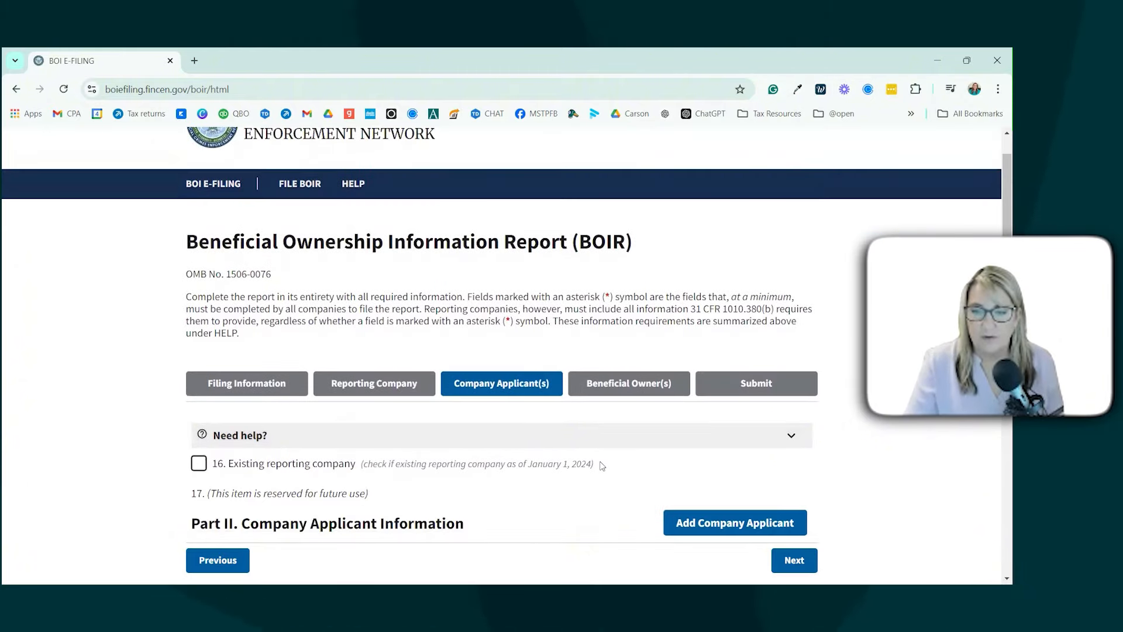
{"action": "mouse_move", "coordinate": [602, 465]}
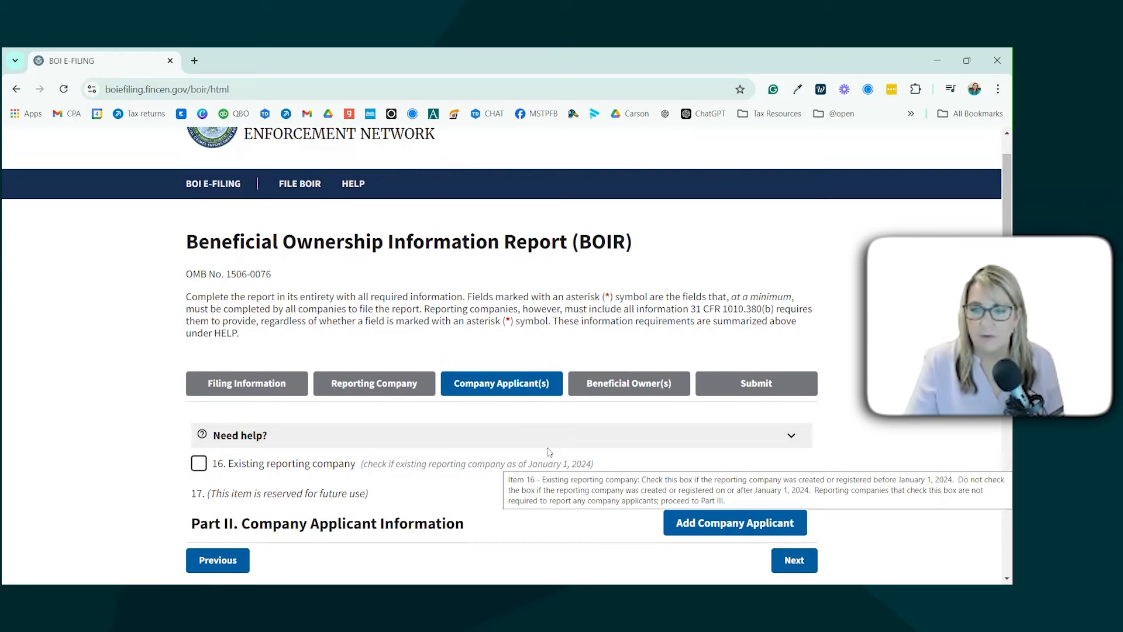
{"action": "left_click", "coordinate": [202, 465]}
{"action": "left_click", "coordinate": [584, 406]}
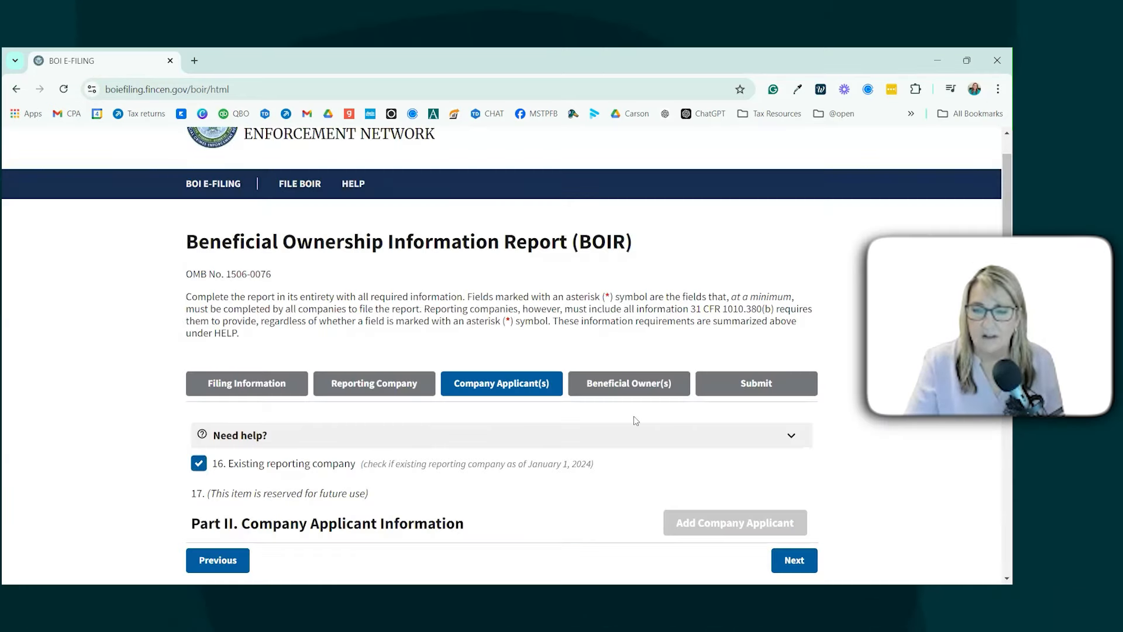
{"action": "scroll", "coordinate": [633, 416], "scroll_direction": "down", "scroll_amount": 2}
{"action": "left_click", "coordinate": [794, 560]}
Step: Enter the owner's last, first and middle names and date of birth
{"action": "scroll", "coordinate": [731, 489], "scroll_direction": "down", "scroll_amount": 2}
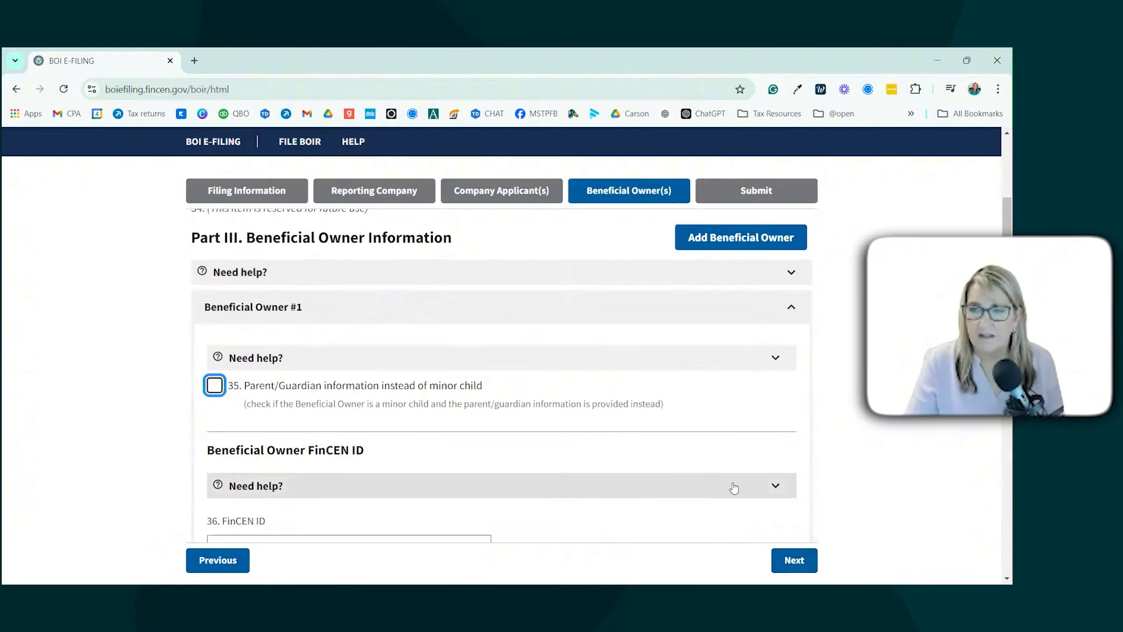
{"action": "scroll", "coordinate": [562, 334], "scroll_direction": "up", "scroll_amount": 1}
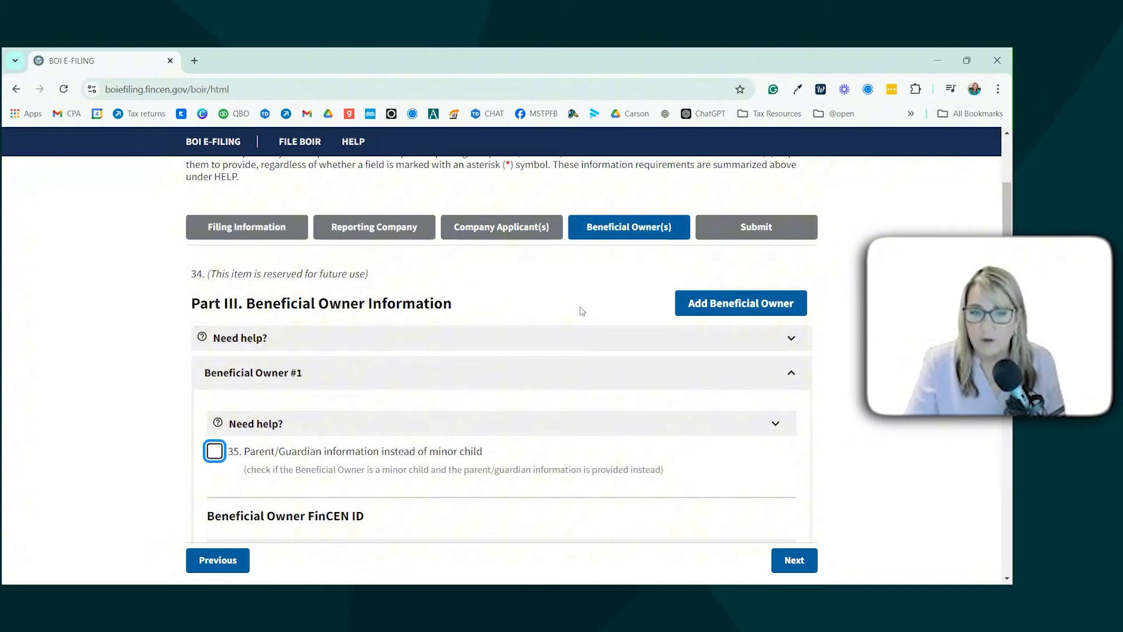
{"action": "scroll", "coordinate": [582, 310], "scroll_direction": "down", "scroll_amount": 8}
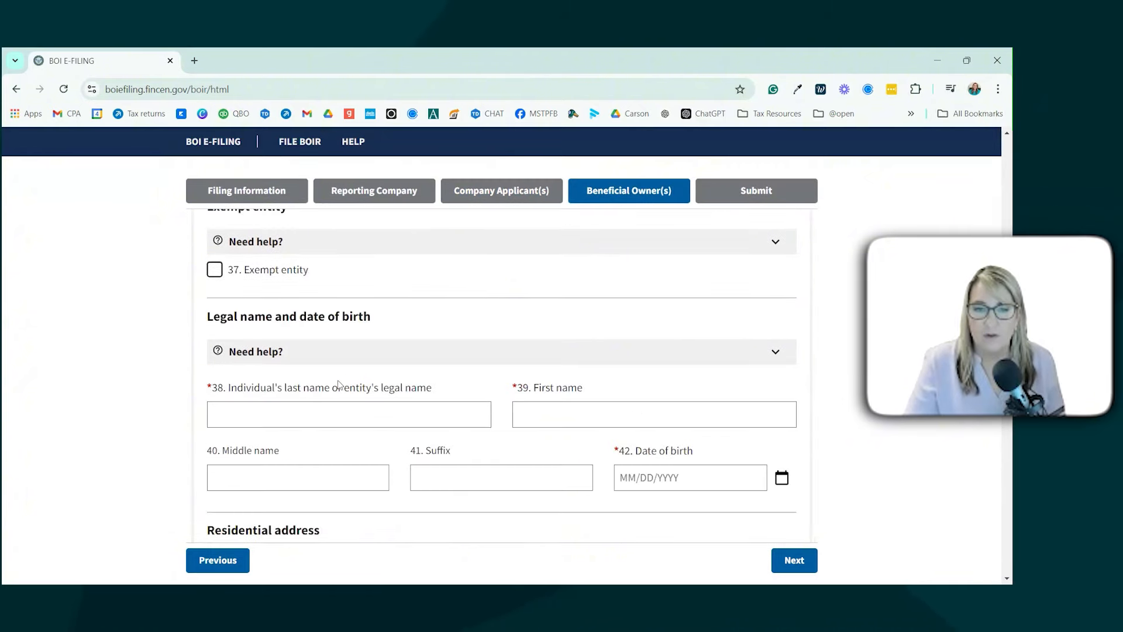
{"action": "scroll", "coordinate": [338, 383], "scroll_direction": "down", "scroll_amount": 1}
{"action": "left_click", "coordinate": [307, 347]}
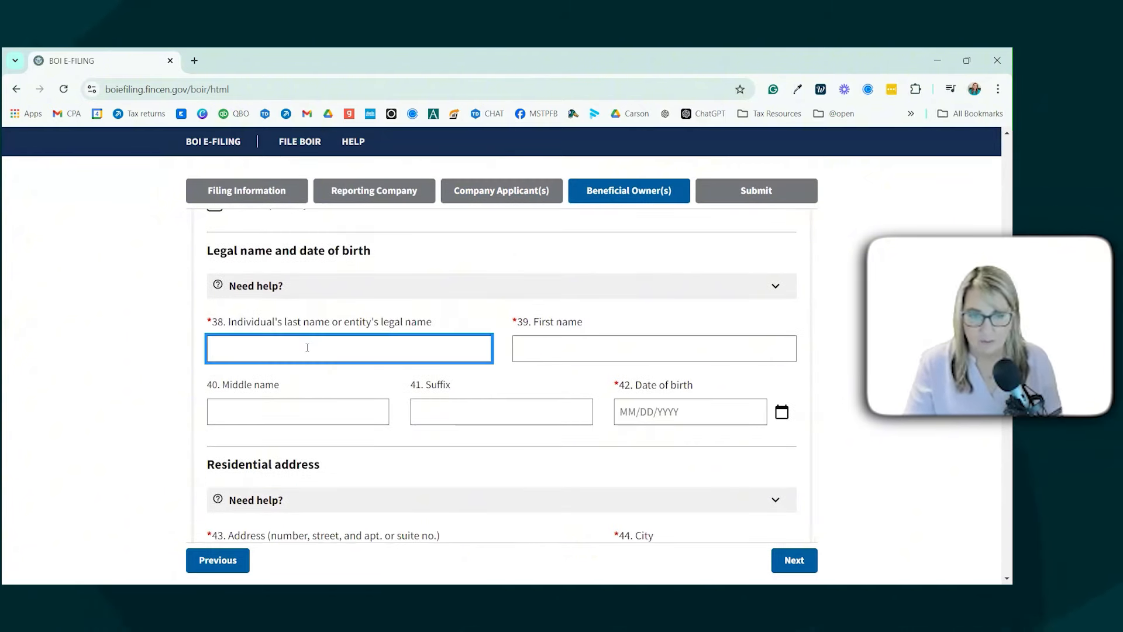
{"action": "type", "text": "Appleseed"}
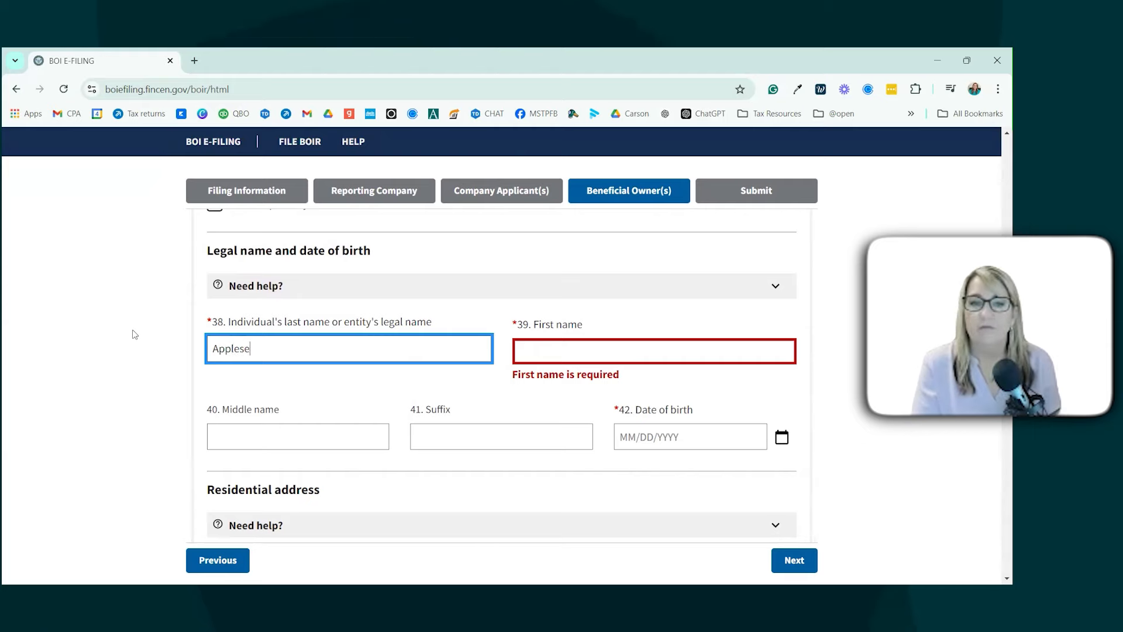
{"action": "key", "text": "Tab"}
{"action": "type", "text": "Johnny"}
{"action": "key", "text": "Tab"}
{"action": "type", "text": "Peach"}
{"action": "key", "text": "Tab"}
{"action": "key", "text": "Tab"}
{"action": "type", "text": "01/01/1984"}
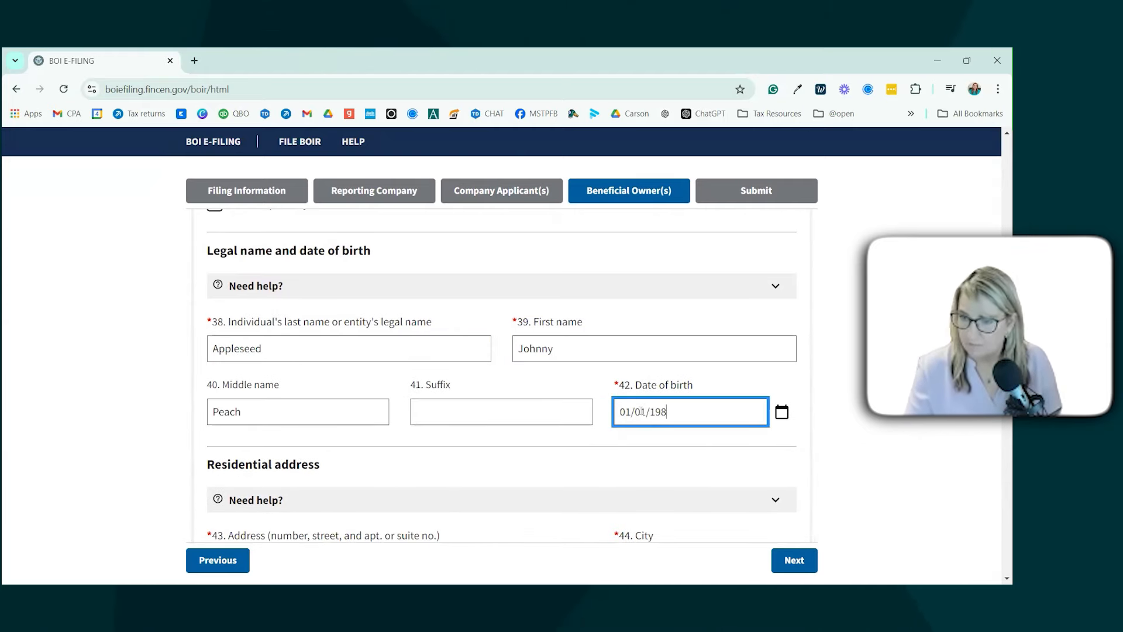
Step: Enter the owner's residential street, city San Diego, United States of America, California, and ZIP code
{"action": "scroll", "coordinate": [576, 420], "scroll_direction": "down", "scroll_amount": 2}
{"action": "scroll", "coordinate": [576, 420], "scroll_direction": "down", "scroll_amount": 1}
{"action": "left_click", "coordinate": [320, 360]}
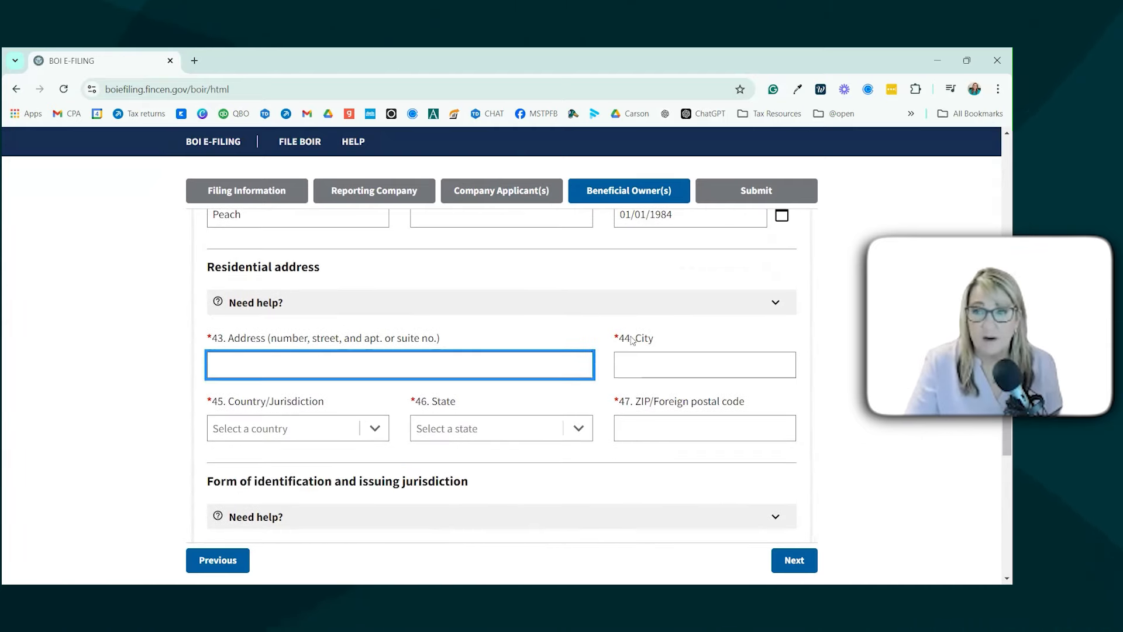
{"action": "type", "text": "123"}
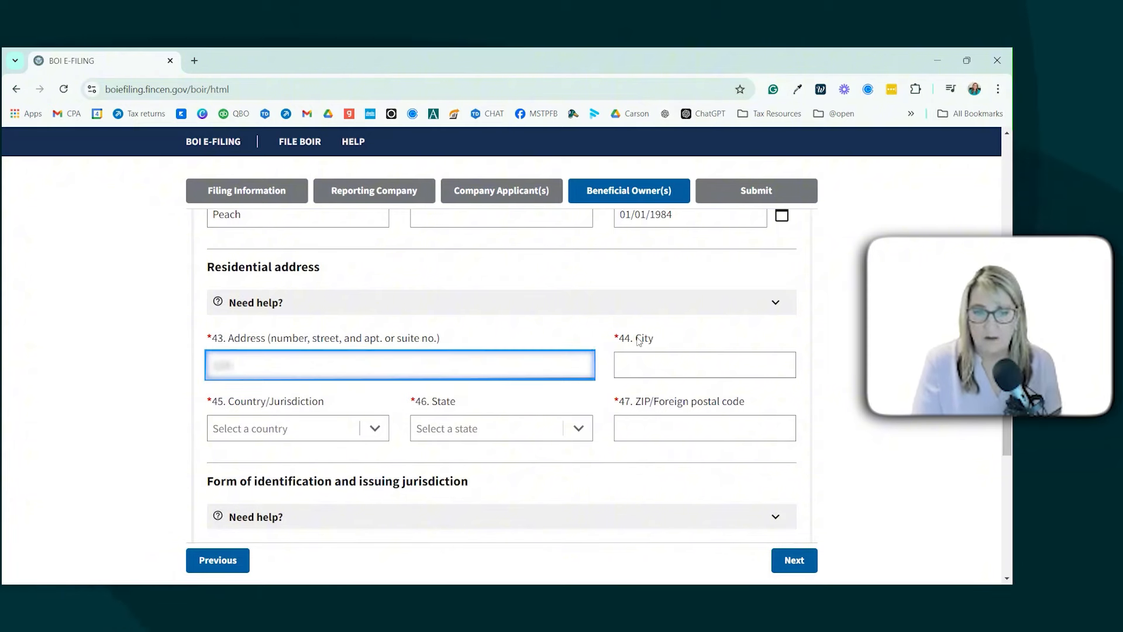
{"action": "type", "text": " Johnny A"}
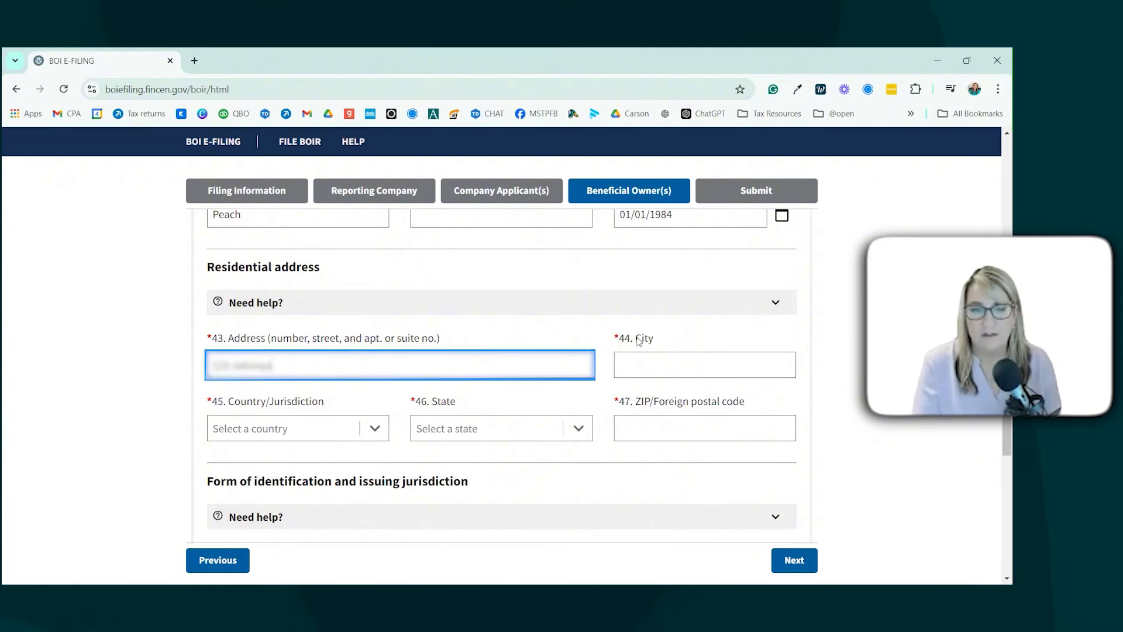
{"action": "type", "text": "ppleseed Lane"}
{"action": "key", "text": "Tab"}
{"action": "type", "text": "San Die"}
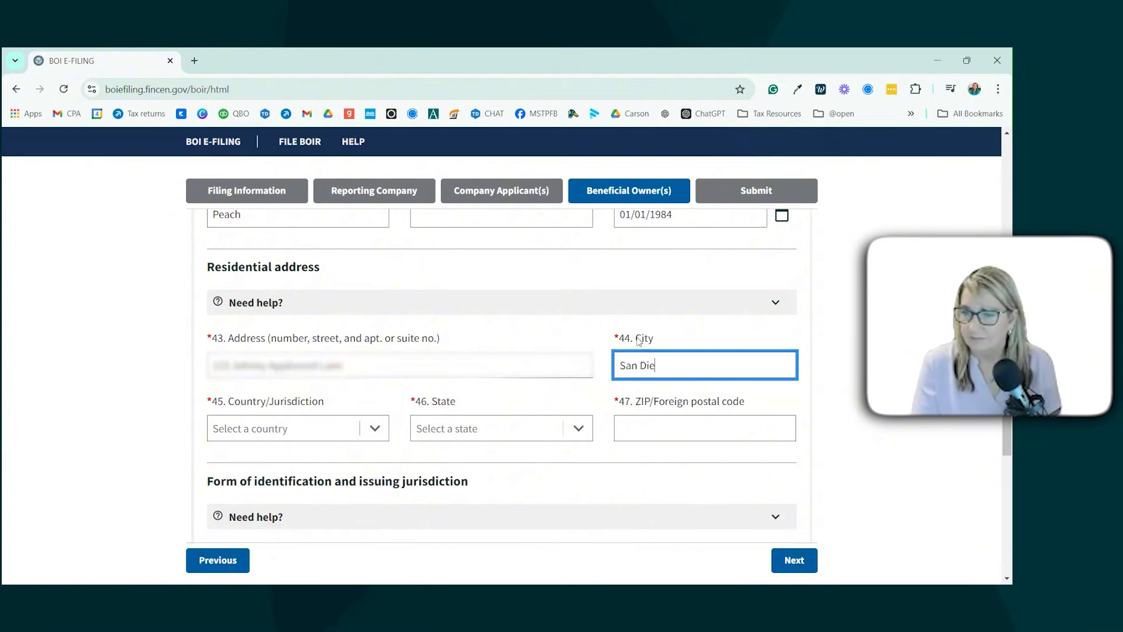
{"action": "type", "text": "go"}
{"action": "key", "text": "Tab"}
{"action": "type", "text": "c"}
{"action": "left_click", "coordinate": [365, 458]}
{"action": "left_click", "coordinate": [508, 434]}
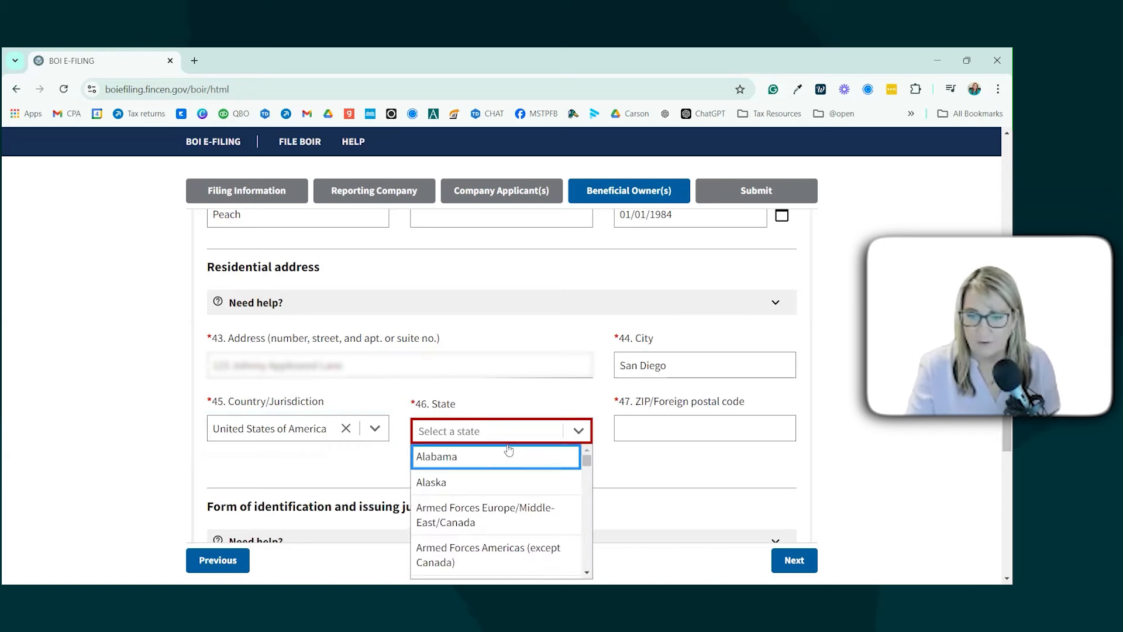
{"action": "scroll", "coordinate": [520, 474], "scroll_direction": "down", "scroll_amount": 2}
{"action": "left_click", "coordinate": [504, 532]}
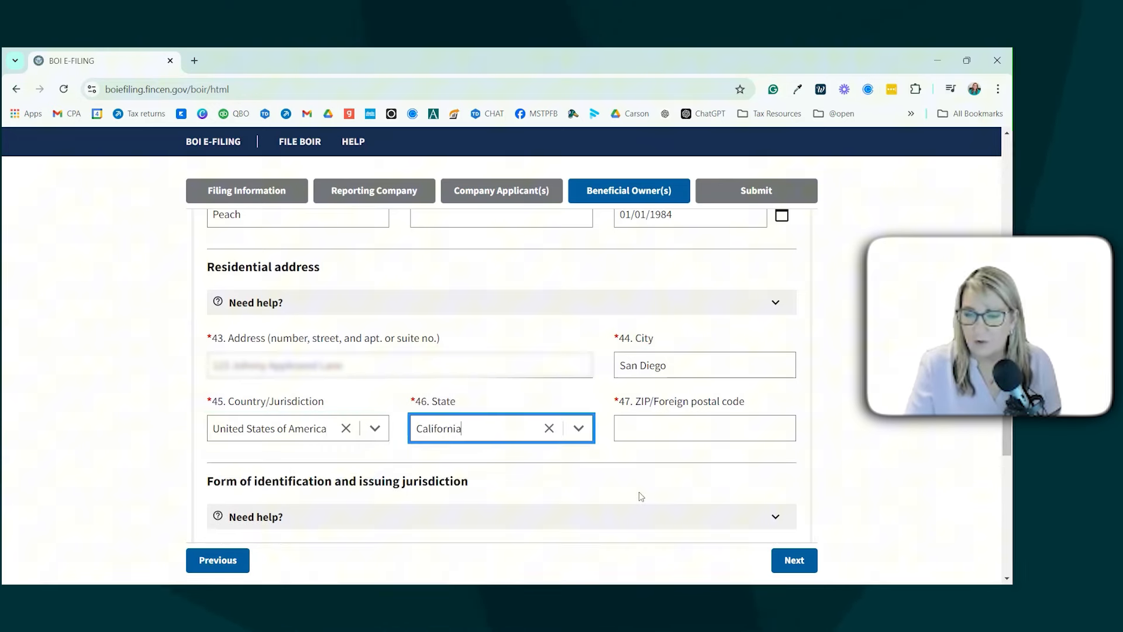
{"action": "left_click", "coordinate": [665, 432]}
{"action": "type", "text": "92101"}
{"action": "key", "text": "Tab"}
Step: Choose 'State issued driver's license' as the owner's identifying document and enter its number
{"action": "scroll", "coordinate": [702, 438], "scroll_direction": "down", "scroll_amount": 1}
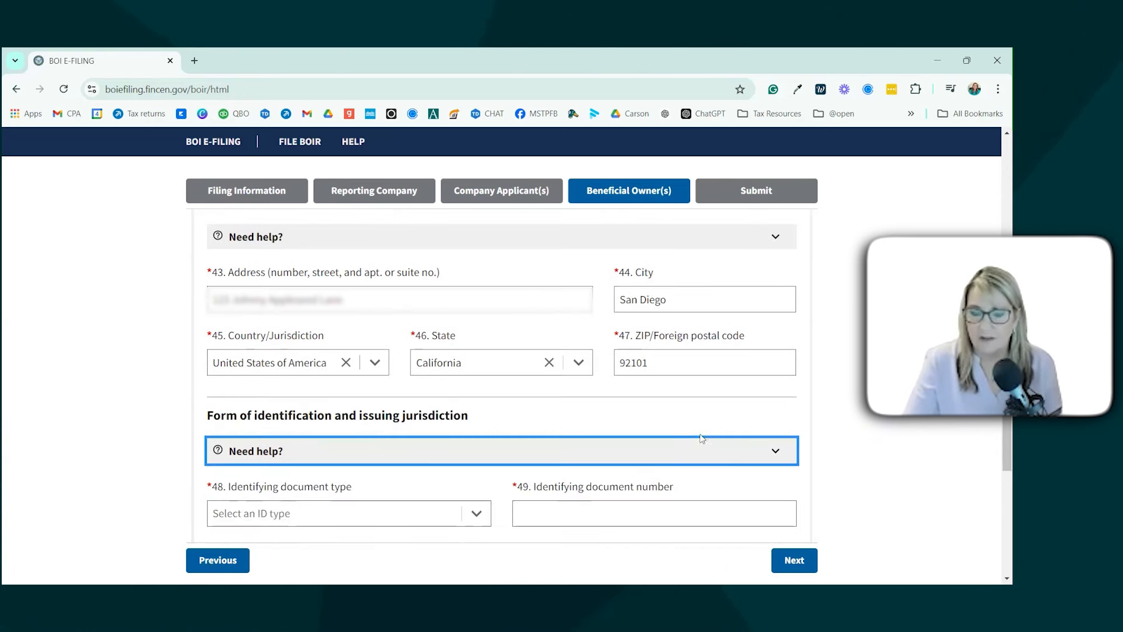
{"action": "scroll", "coordinate": [702, 438], "scroll_direction": "down", "scroll_amount": 1}
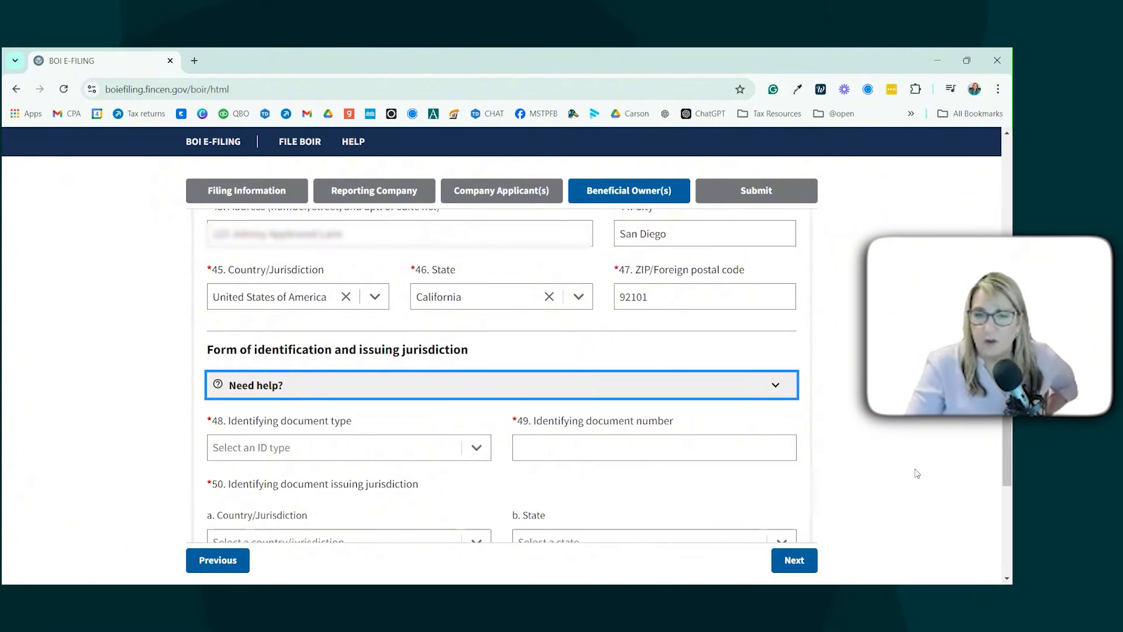
{"action": "left_click", "coordinate": [917, 473]}
{"action": "scroll", "coordinate": [927, 462], "scroll_direction": "down", "scroll_amount": 1}
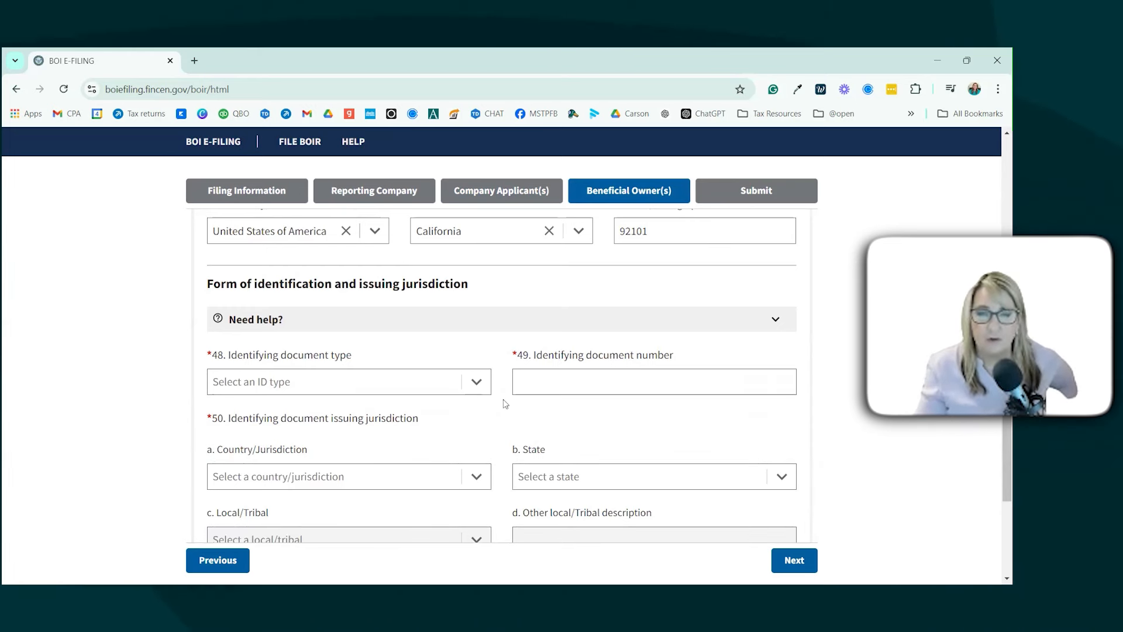
{"action": "left_click", "coordinate": [476, 381]}
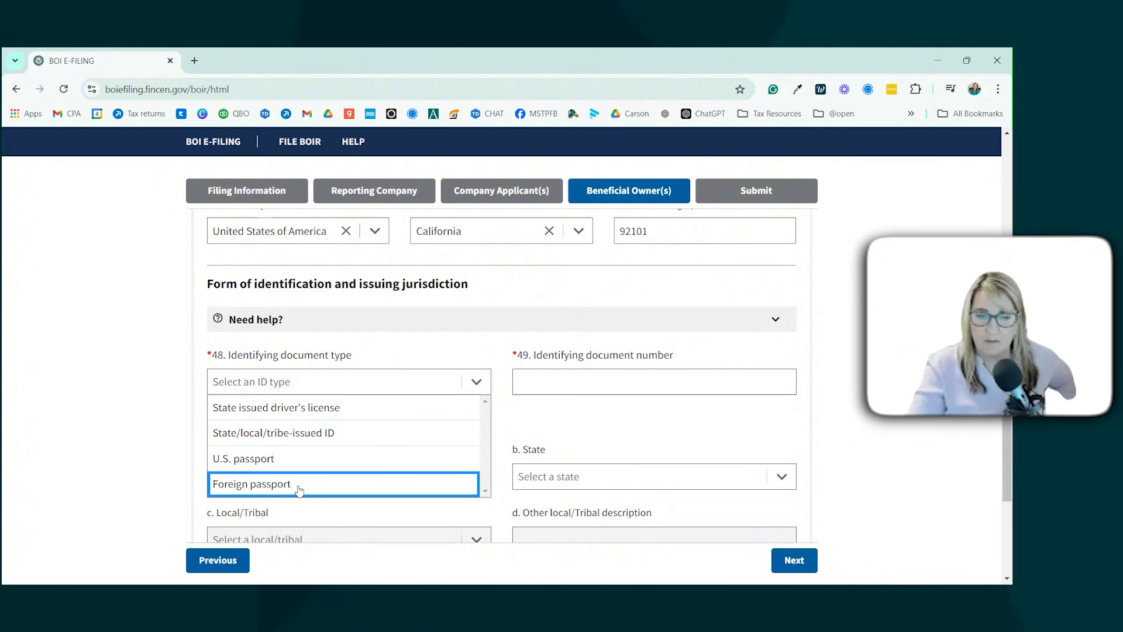
{"action": "left_click", "coordinate": [403, 407]}
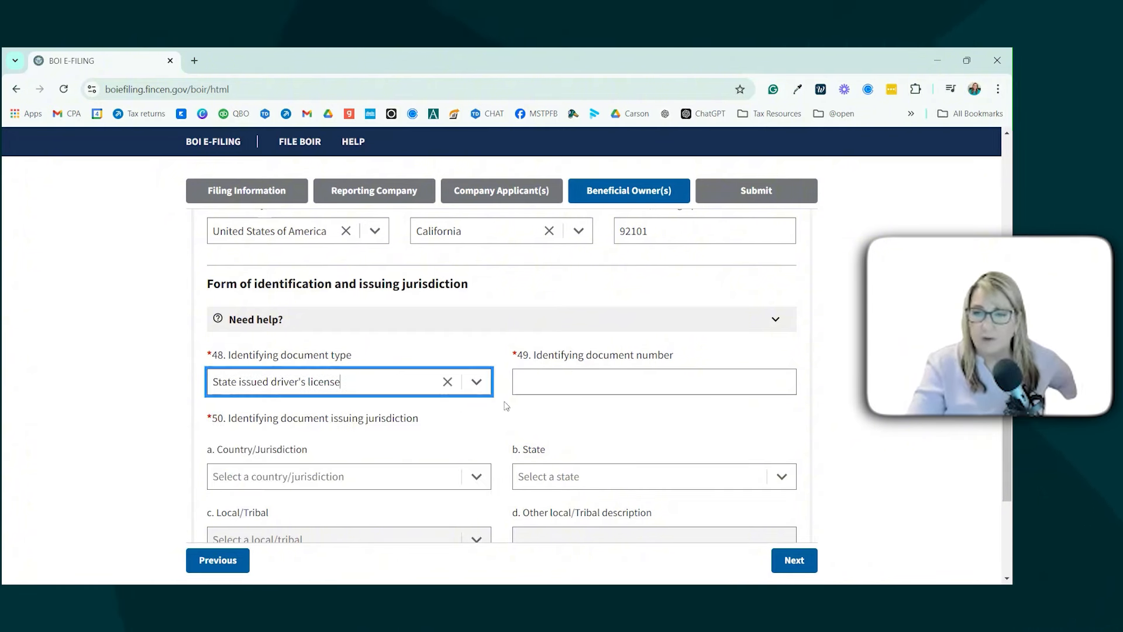
{"action": "left_click", "coordinate": [620, 385]}
{"action": "scroll", "coordinate": [667, 384], "scroll_direction": "down", "scroll_amount": 1}
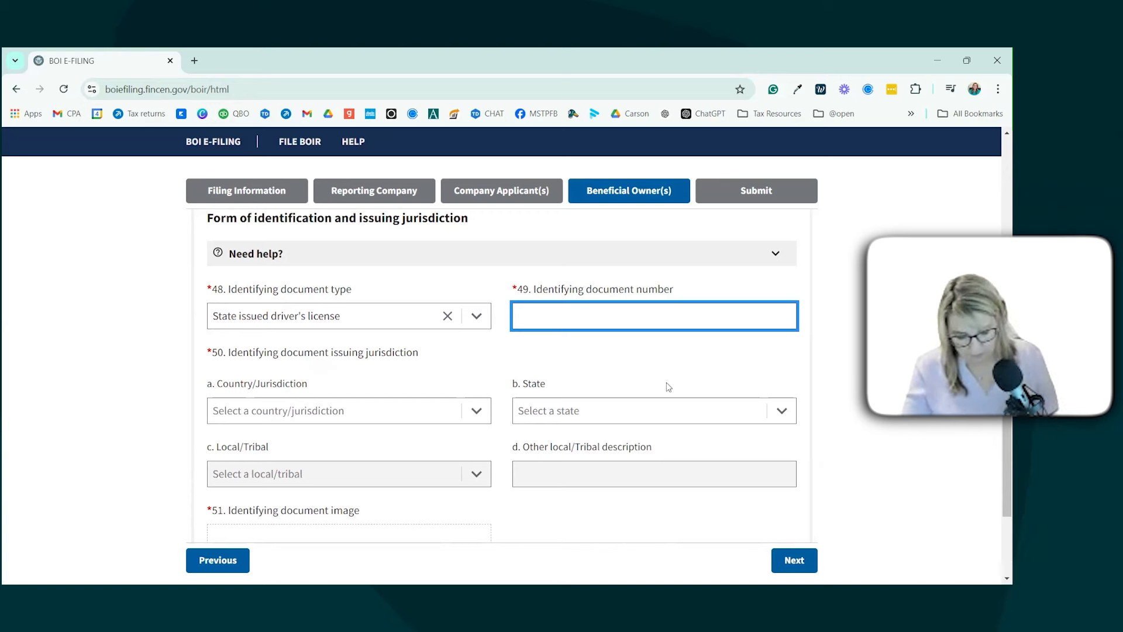
{"action": "left_click", "coordinate": [610, 362]}
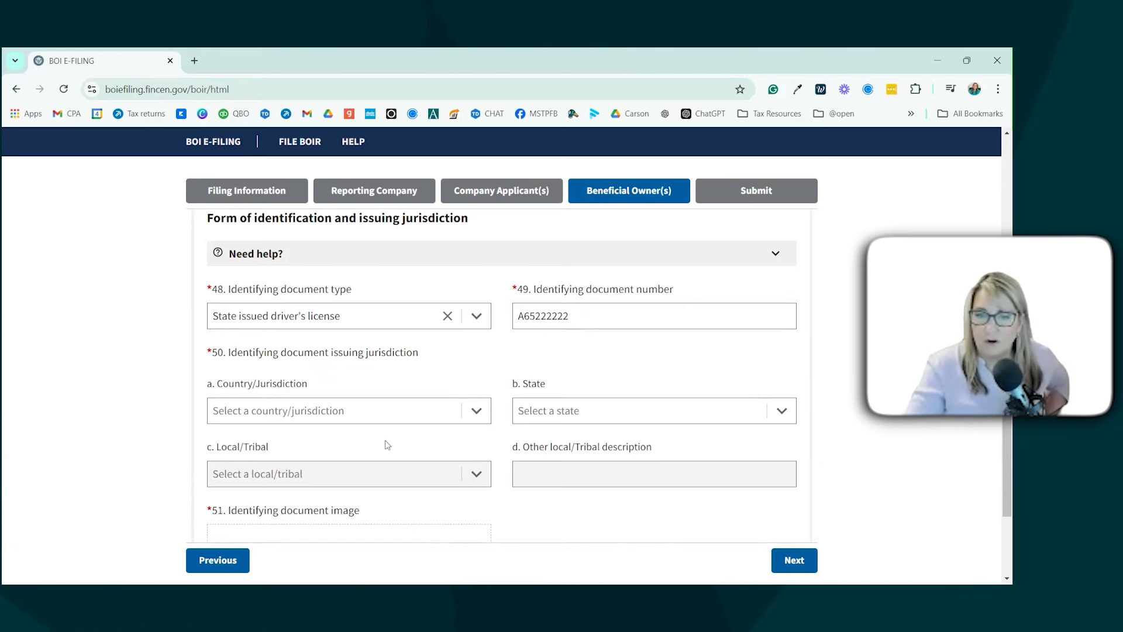
Step: Set the document's issuing country to United States of America and state to California
{"action": "scroll", "coordinate": [409, 421], "scroll_direction": "down", "scroll_amount": 1}
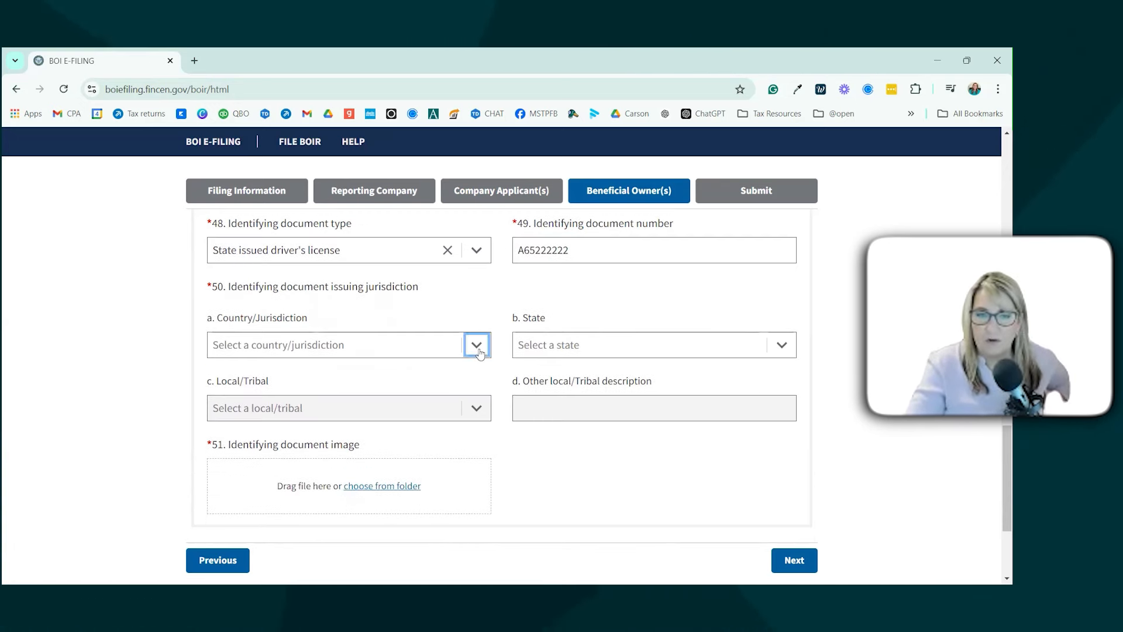
{"action": "left_click", "coordinate": [475, 346]}
{"action": "left_click", "coordinate": [417, 378]}
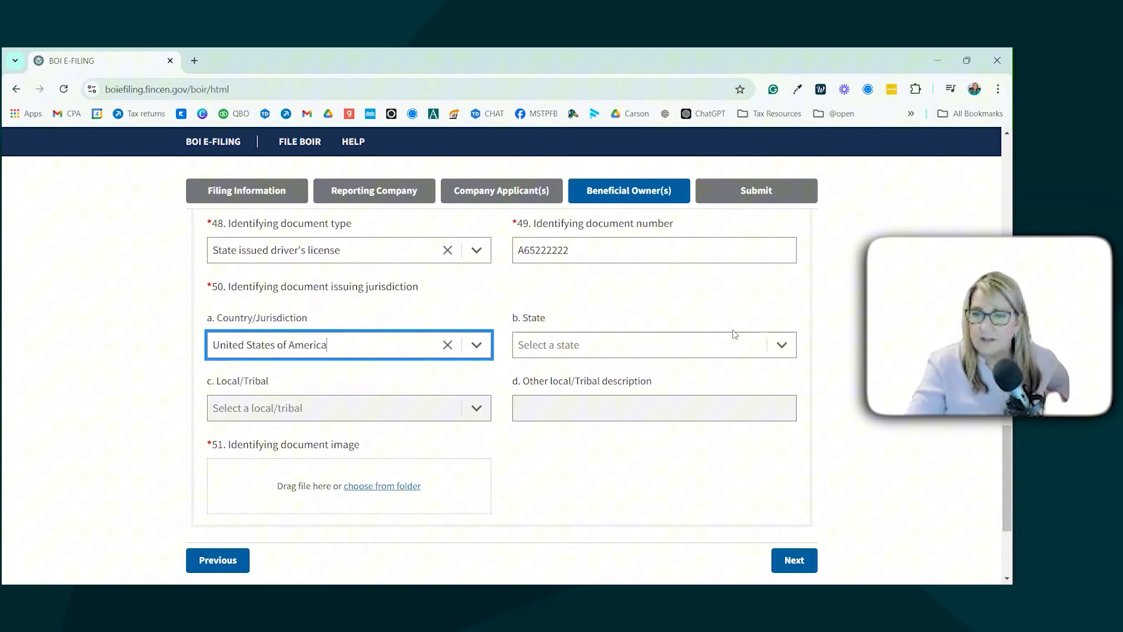
{"action": "left_click", "coordinate": [771, 351]}
{"action": "scroll", "coordinate": [664, 427], "scroll_direction": "down", "scroll_amount": 2}
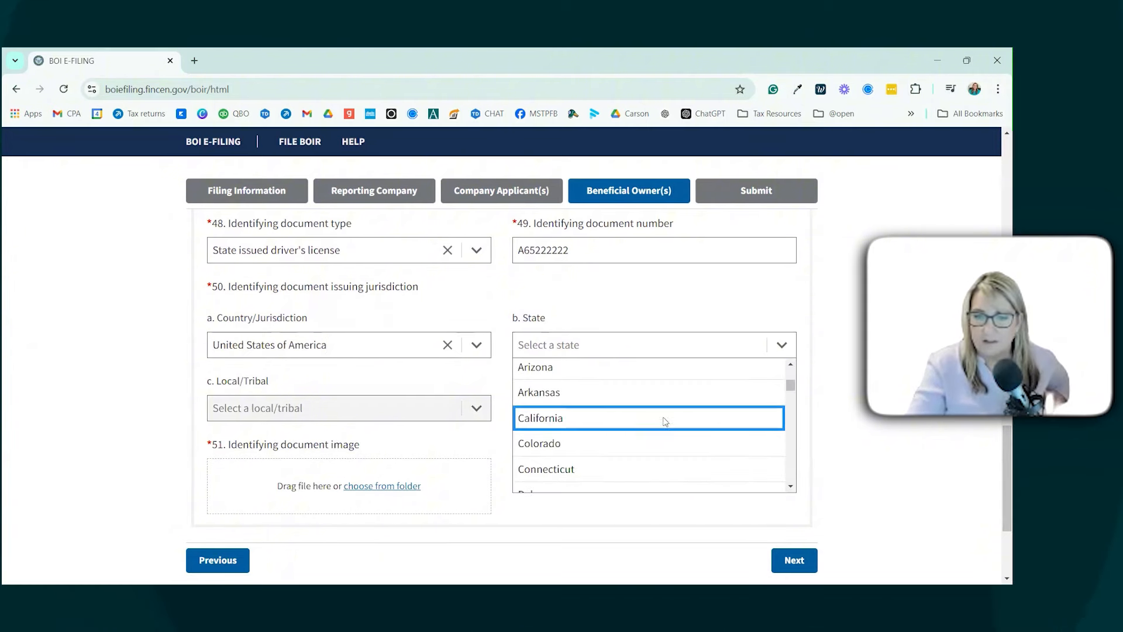
{"action": "left_click", "coordinate": [665, 418]}
{"action": "scroll", "coordinate": [402, 379], "scroll_direction": "down", "scroll_amount": 2}
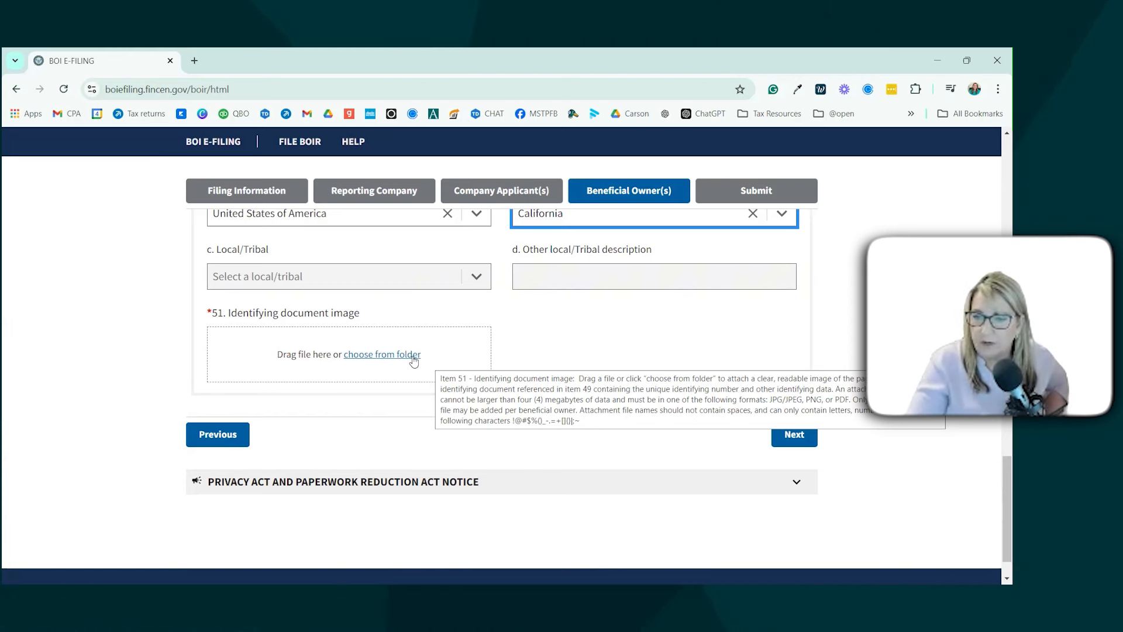
Step: Continue to the Submit step of the report
{"action": "left_click", "coordinate": [787, 437]}
{"action": "scroll", "coordinate": [586, 444], "scroll_direction": "up", "scroll_amount": 6}
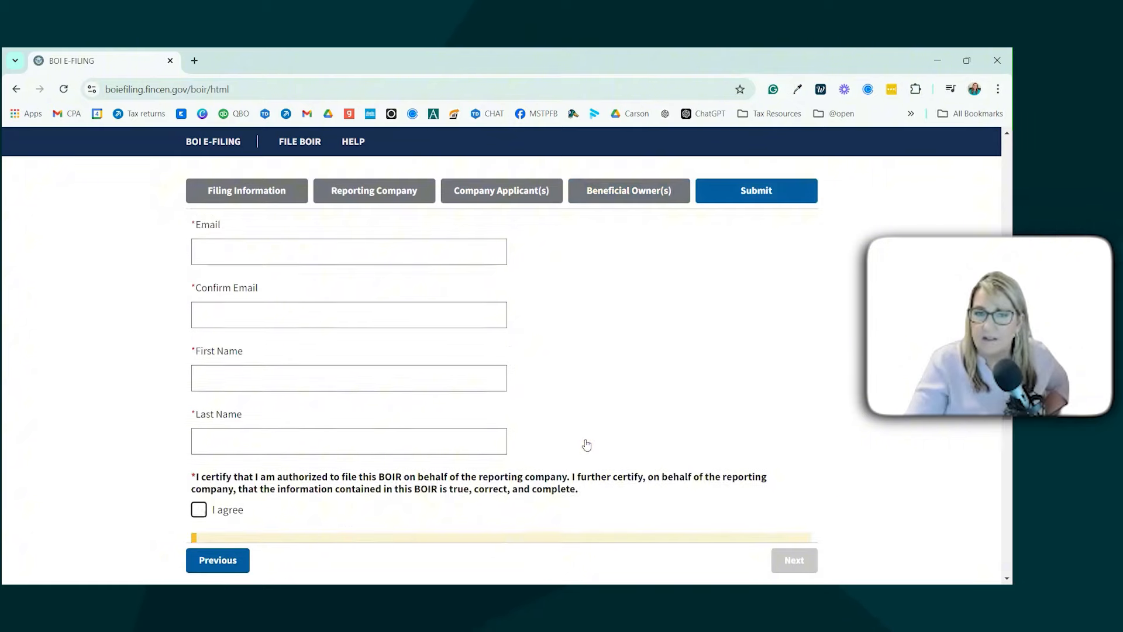
{"action": "scroll", "coordinate": [586, 445], "scroll_direction": "up", "scroll_amount": 4}
{"action": "scroll", "coordinate": [590, 442], "scroll_direction": "down", "scroll_amount": 4}
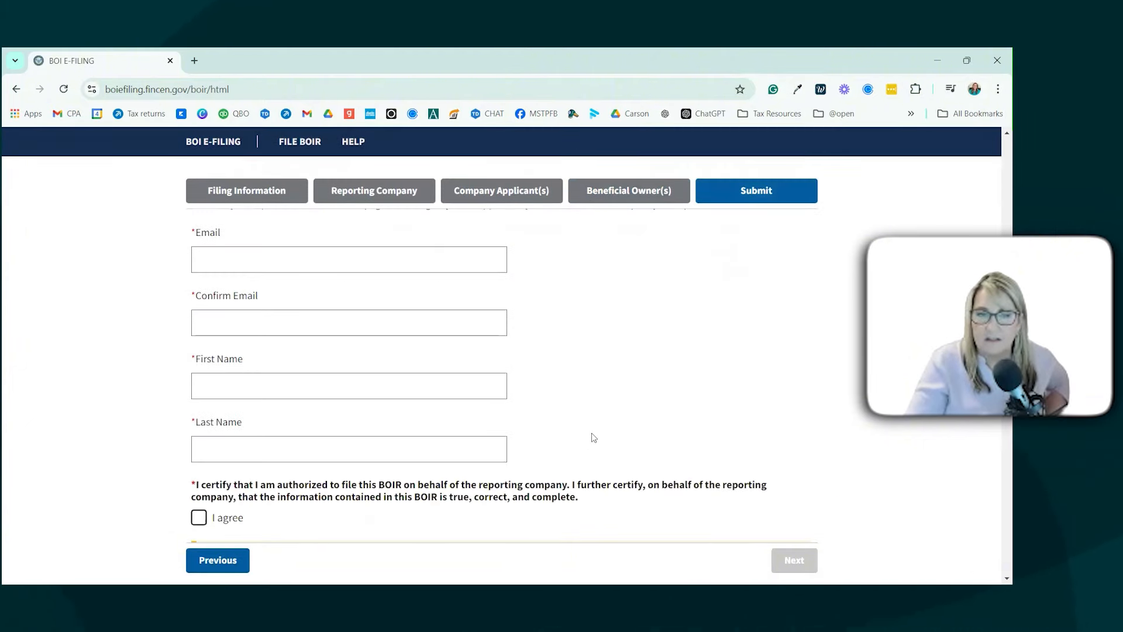
{"action": "scroll", "coordinate": [346, 322], "scroll_direction": "up", "scroll_amount": 2}
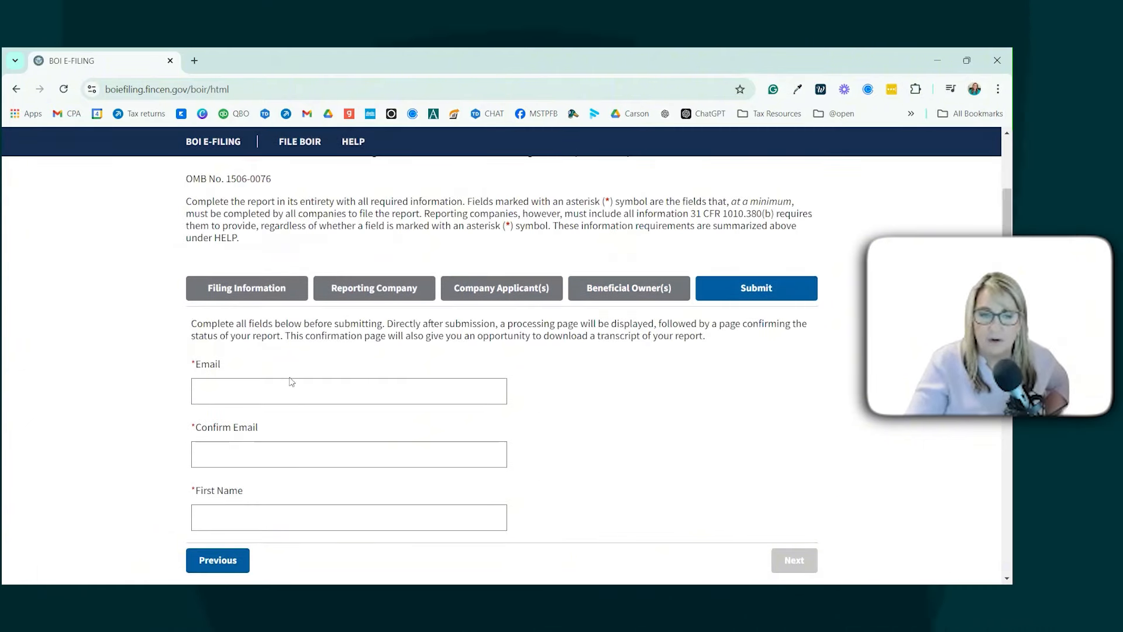
{"action": "scroll", "coordinate": [287, 407], "scroll_direction": "down", "scroll_amount": 1}
Step: Fill in the filer's email address, its confirmation, and first and last name
{"action": "left_click", "coordinate": [305, 318]}
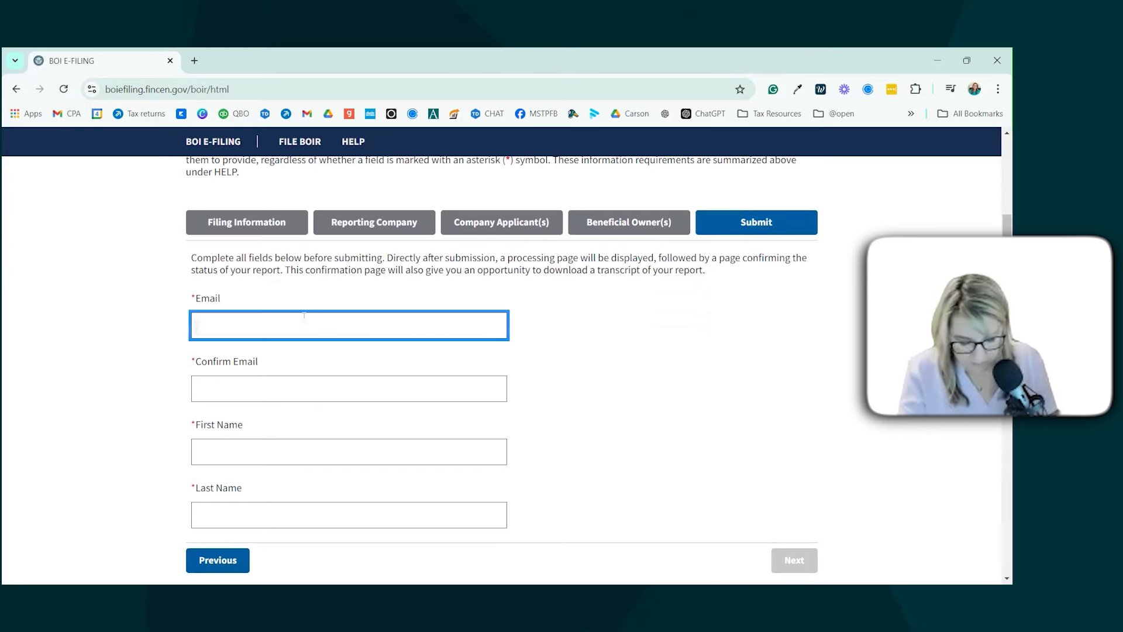
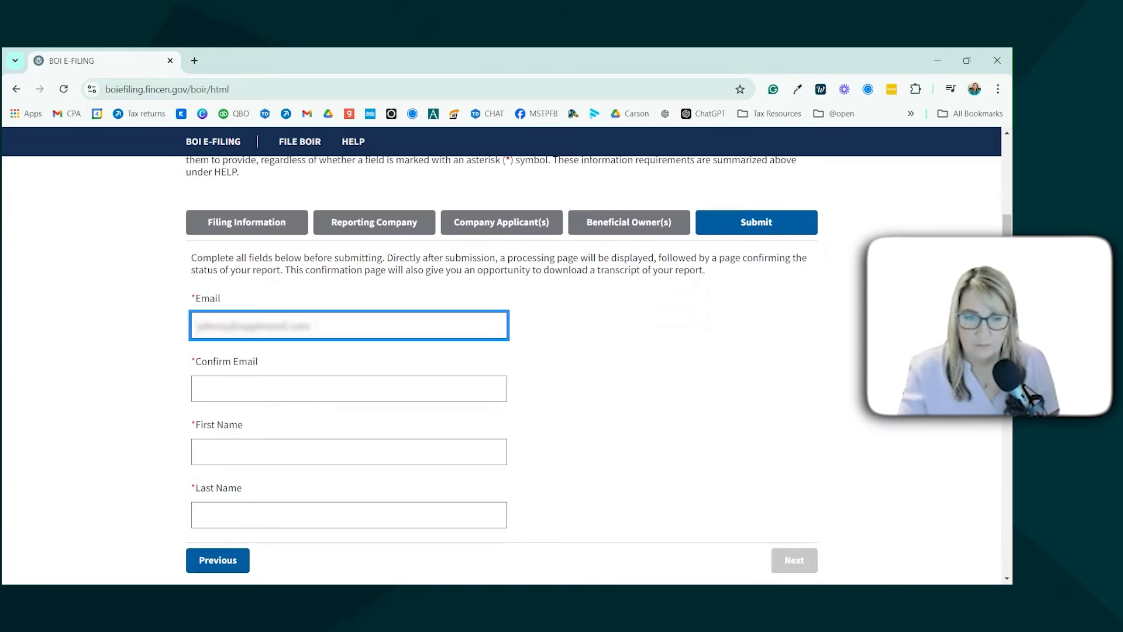
{"action": "key", "text": "ctrl+a"}
{"action": "key", "text": "ctrl+c"}
{"action": "key", "text": "Tab"}
{"action": "key", "text": "ctrl+v"}
{"action": "key", "text": "Tab"}
{"action": "key", "text": "Tab"}
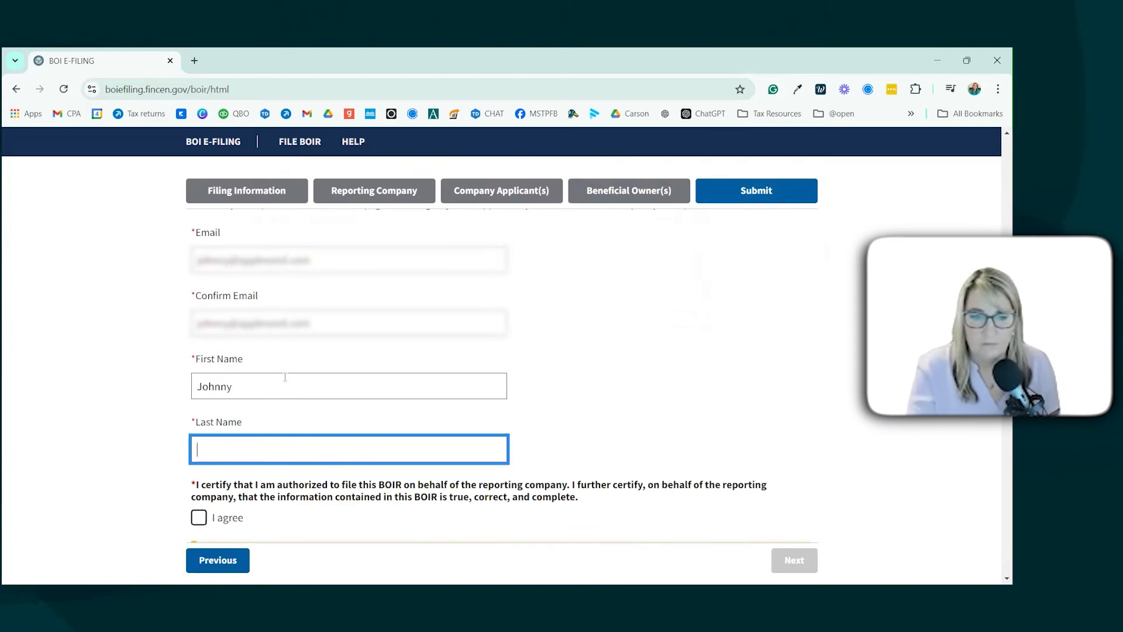
Step: Check the filing certification and dismiss the missing-information warning
{"action": "scroll", "coordinate": [281, 380], "scroll_direction": "down", "scroll_amount": 2}
{"action": "left_click", "coordinate": [200, 386]}
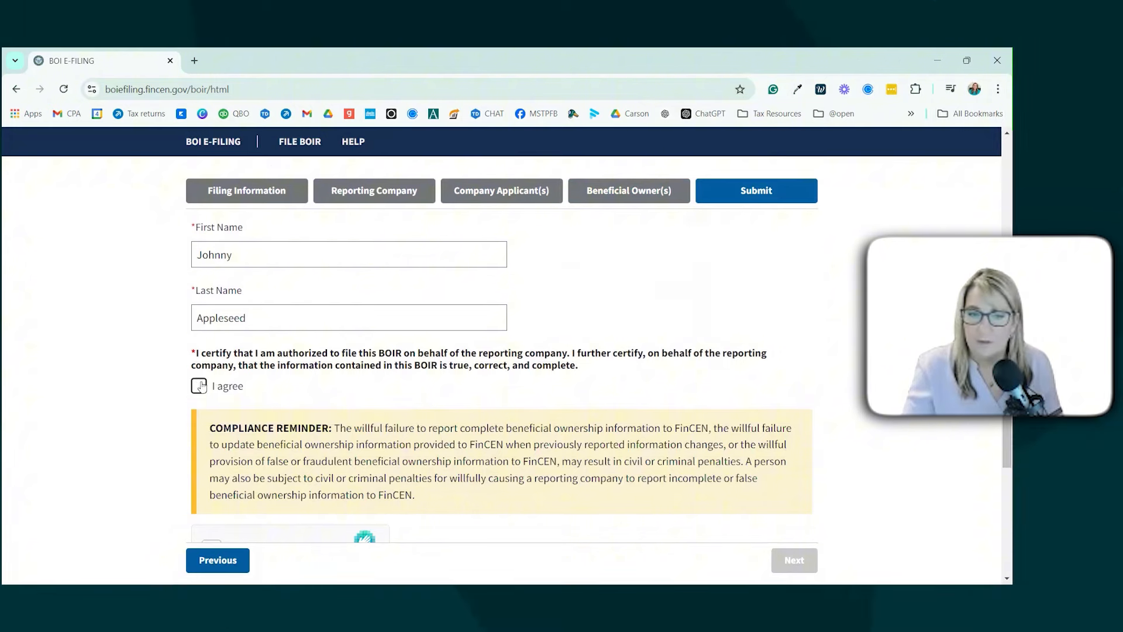
{"action": "left_click", "coordinate": [602, 539]}
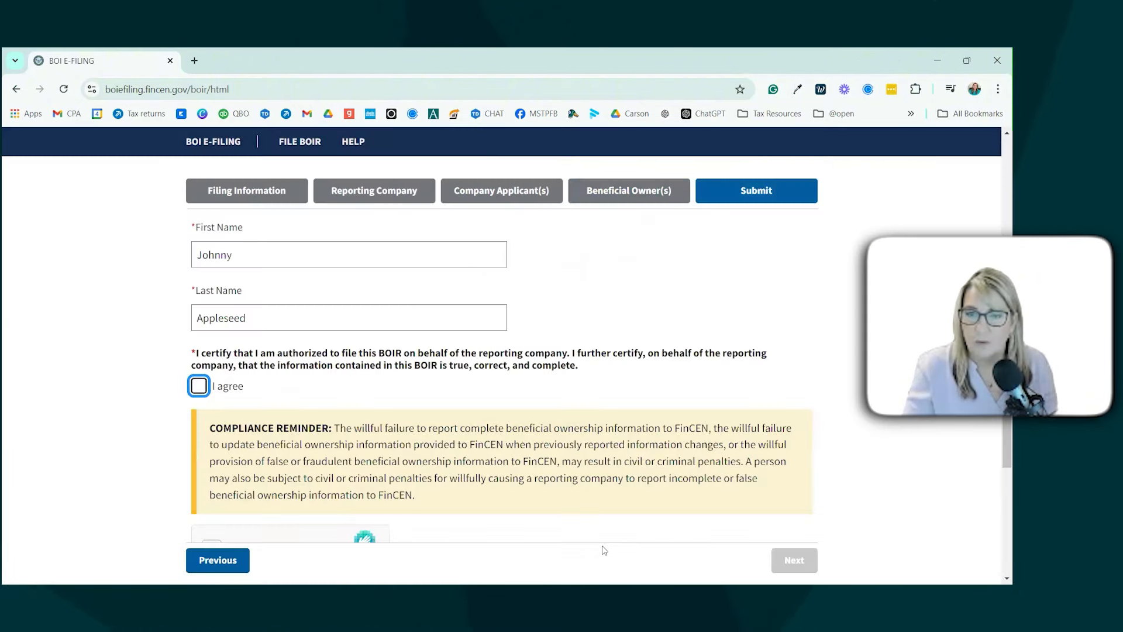
Step: Tick 'I agree', dismiss the missing-ID-image warning, and solve the hCaptcha animal puzzle
{"action": "left_click", "coordinate": [199, 385]}
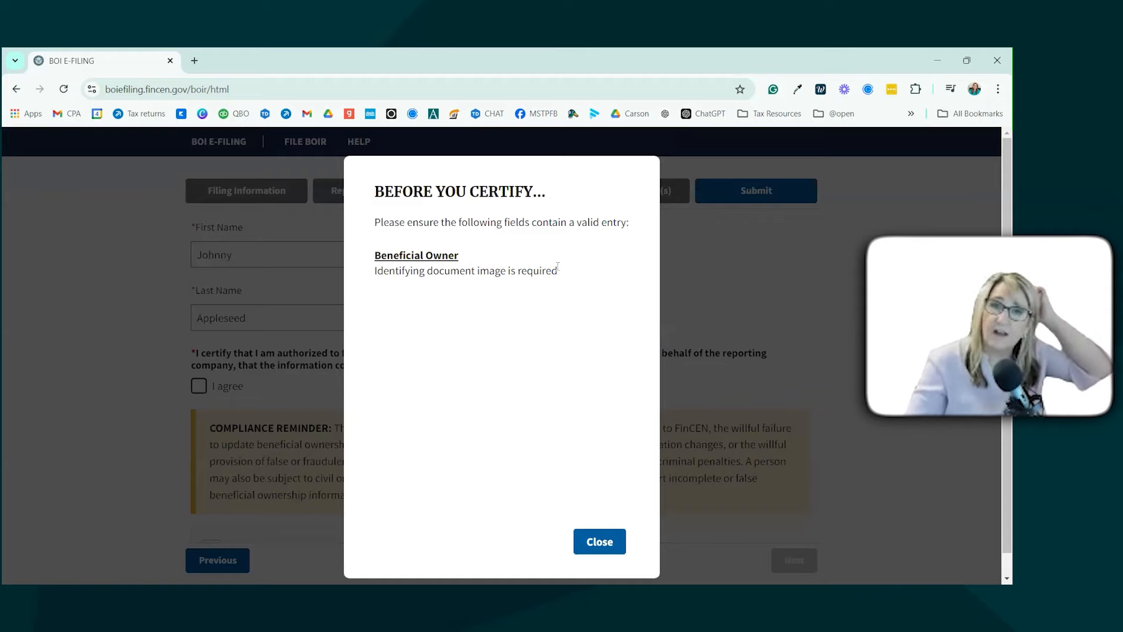
{"action": "left_click", "coordinate": [599, 541]}
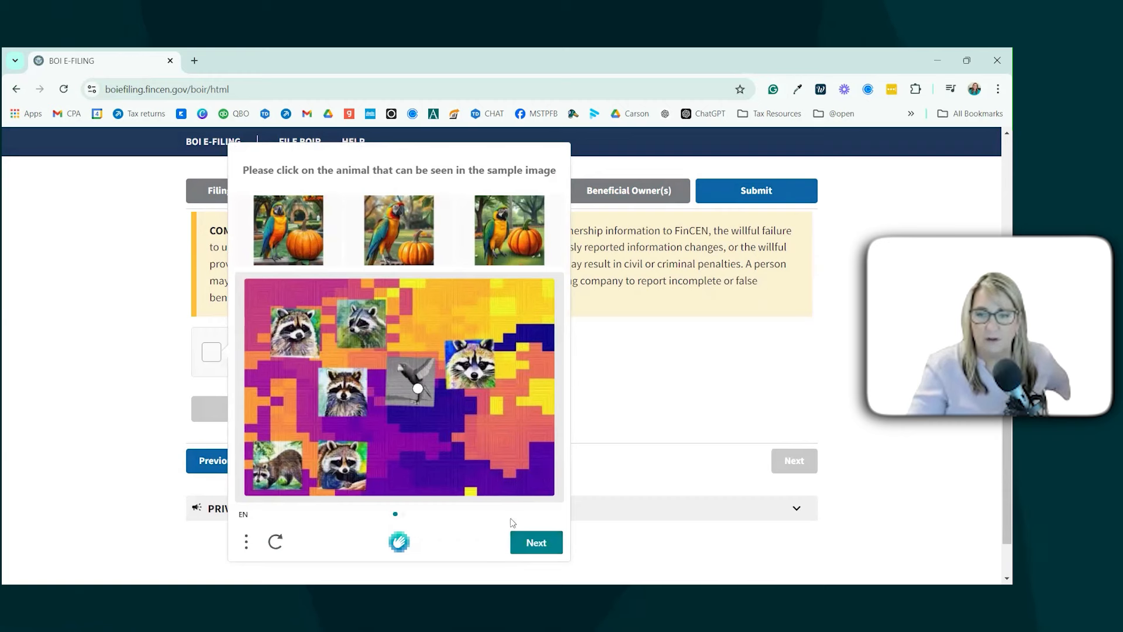
{"action": "left_click", "coordinate": [527, 544]}
{"action": "left_click", "coordinate": [529, 543]}
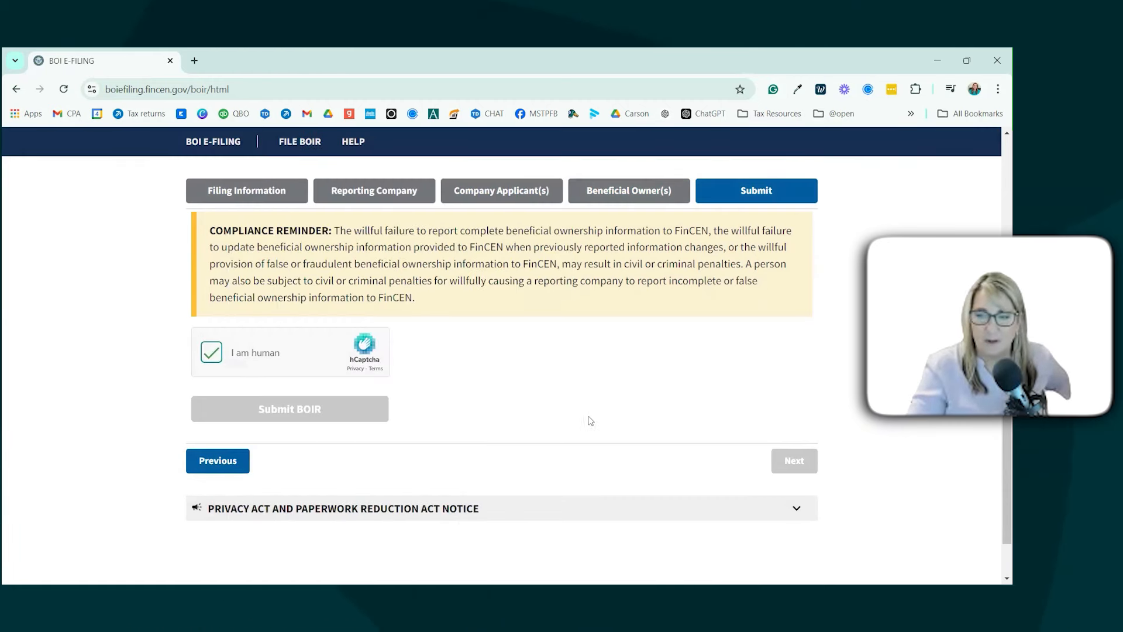
{"action": "scroll", "coordinate": [790, 443], "scroll_direction": "down", "scroll_amount": 3}
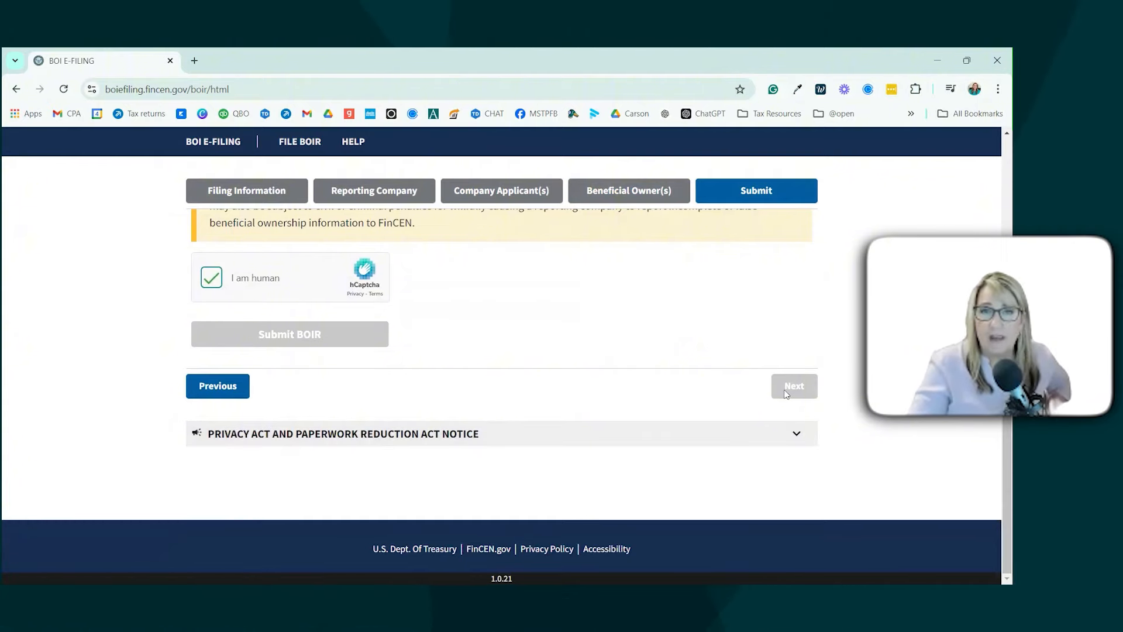
{"action": "scroll", "coordinate": [743, 407], "scroll_direction": "up", "scroll_amount": 2}
{"action": "scroll", "coordinate": [736, 406], "scroll_direction": "up", "scroll_amount": 8}
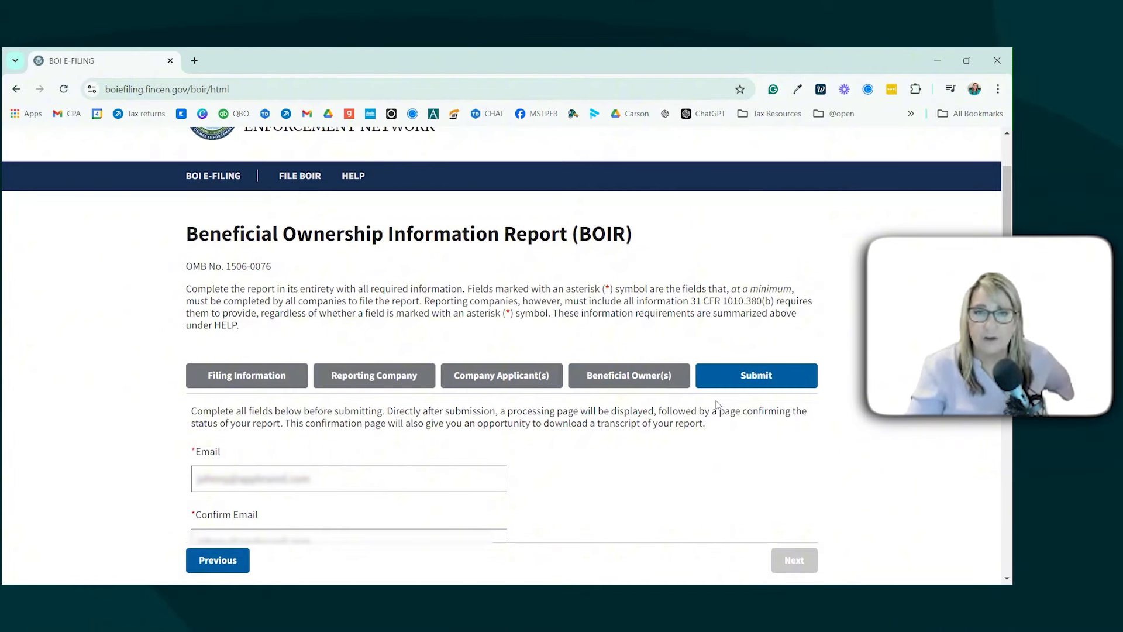
{"action": "scroll", "coordinate": [717, 403], "scroll_direction": "up", "scroll_amount": 2}
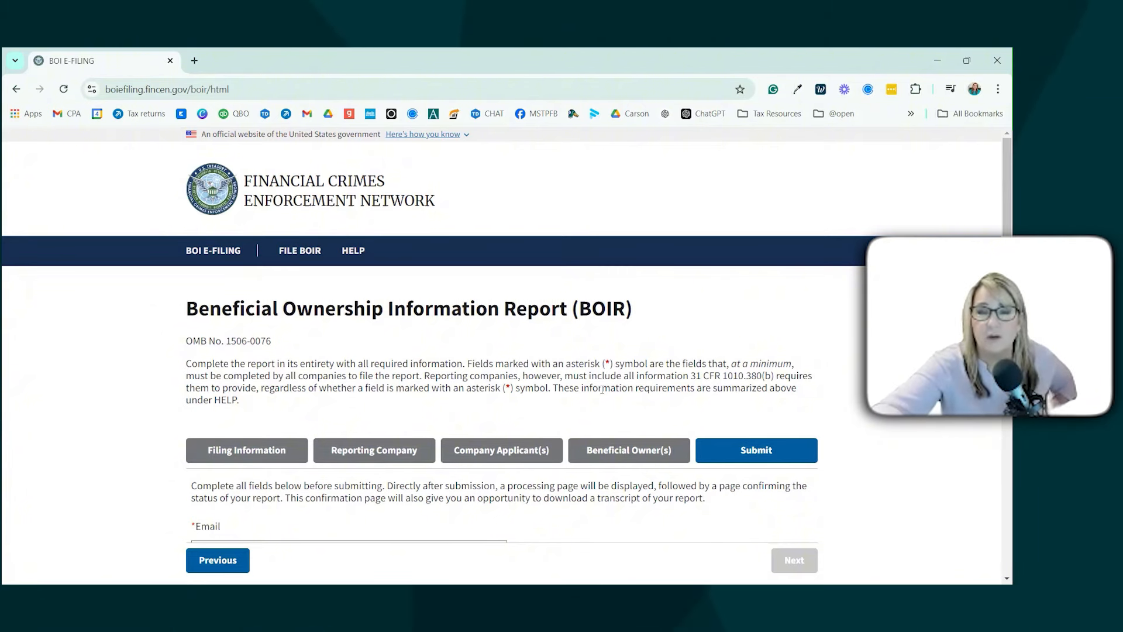
{"action": "scroll", "coordinate": [792, 378], "scroll_direction": "down", "scroll_amount": 1}
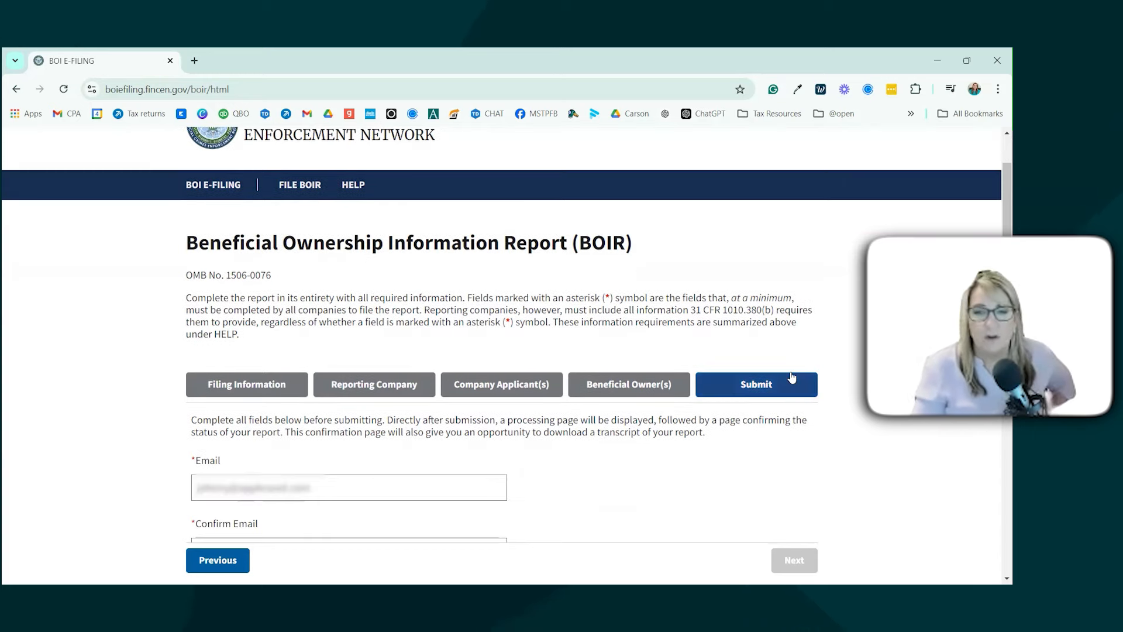